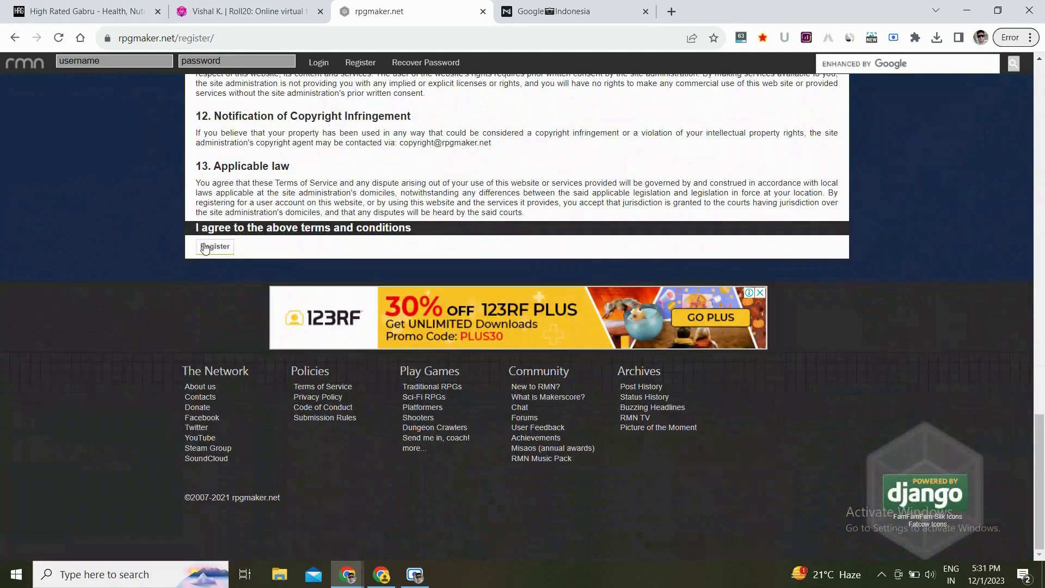
Log in to rpgmaker.net using the first saved username and the account password
scroll(229, 248, "up", 7)
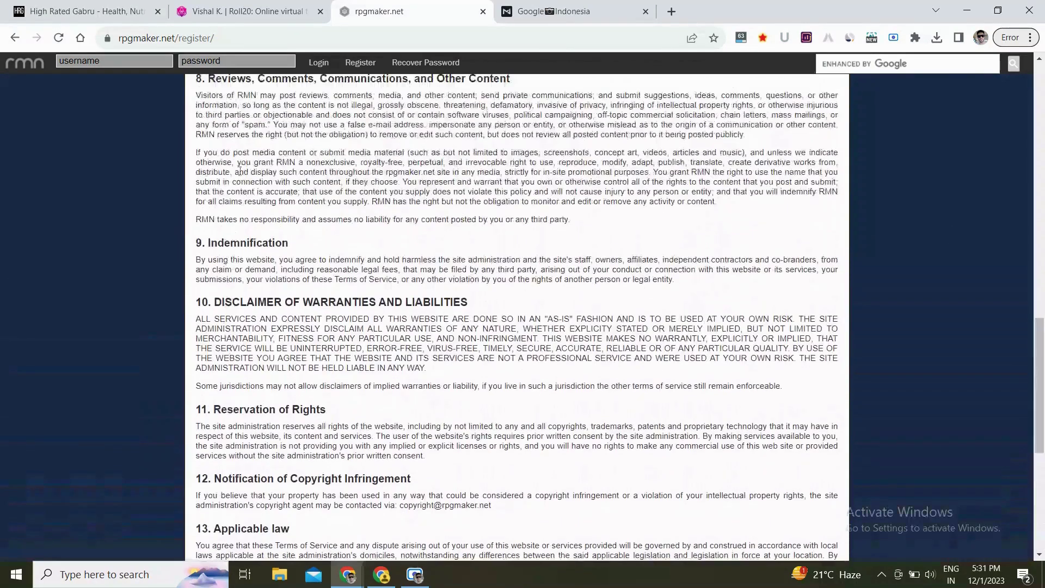
left_click(127, 60)
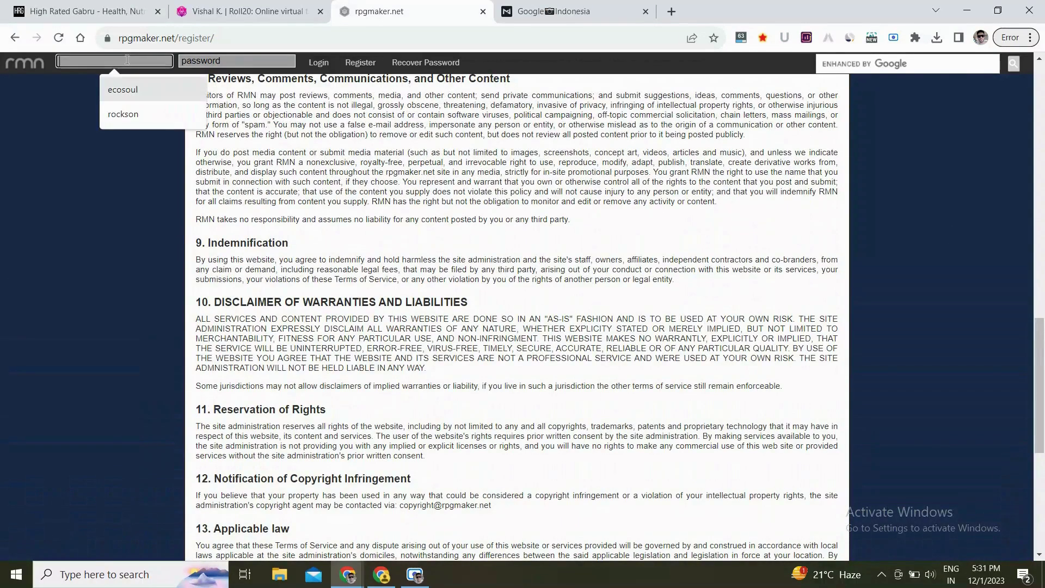
key("Down")
key("Return")
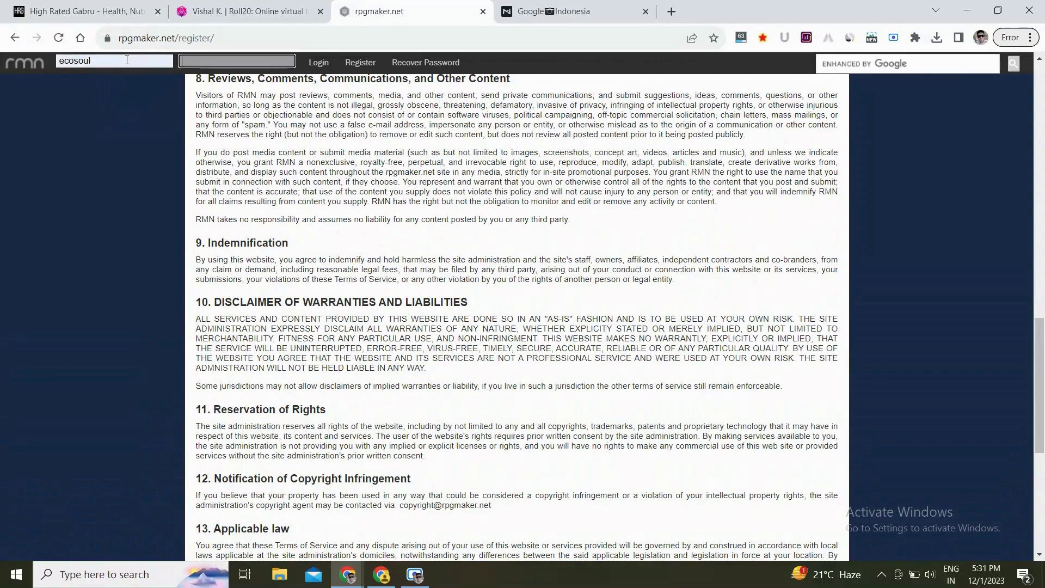
type("••")
key("Return")
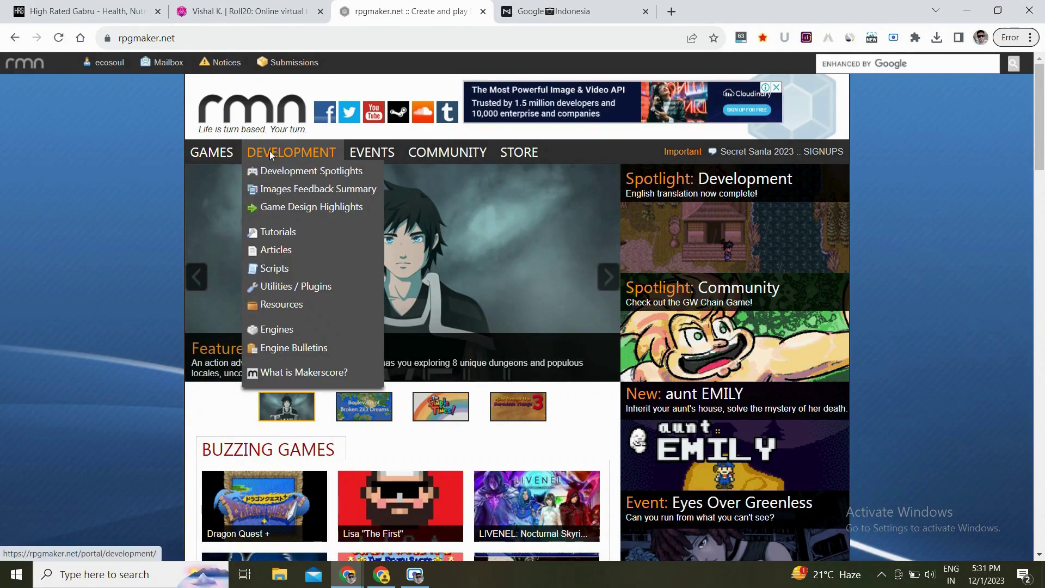
Open the account's profile for editing and enter the description "I am a digital marketer, youtuber and content writer."
mouse_move(108, 64)
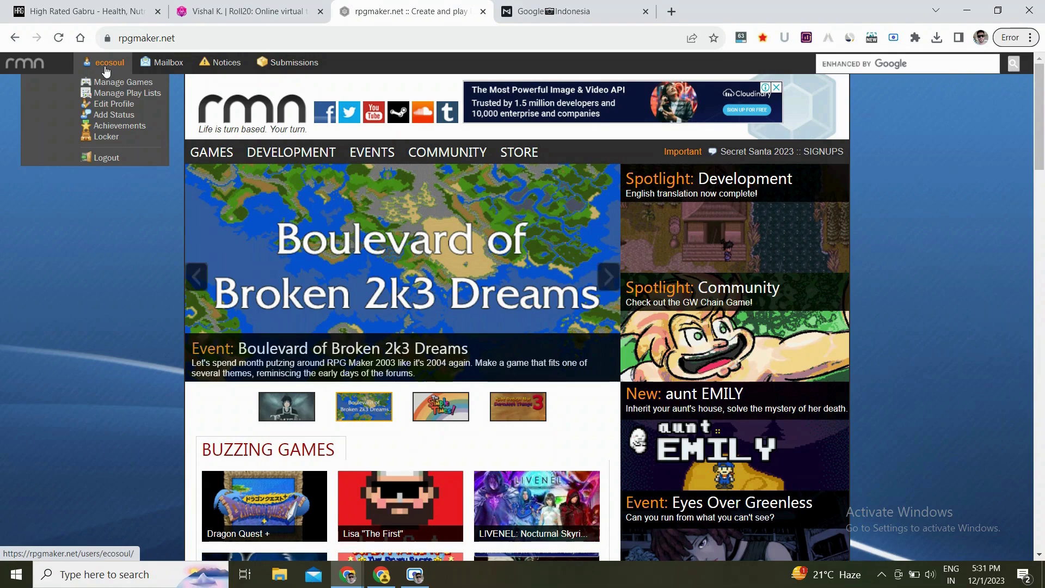
left_click(107, 105)
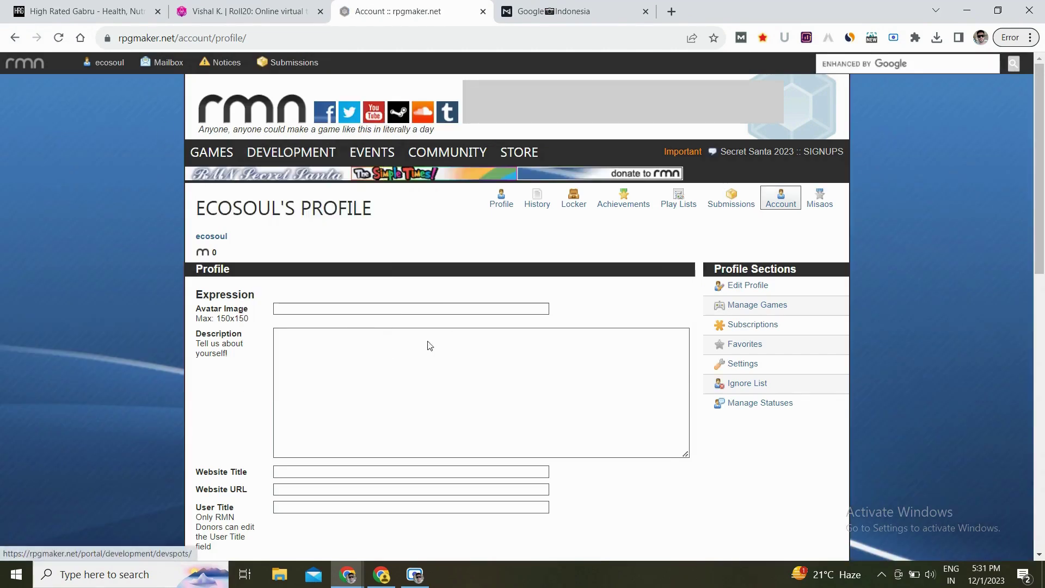
left_click(333, 310)
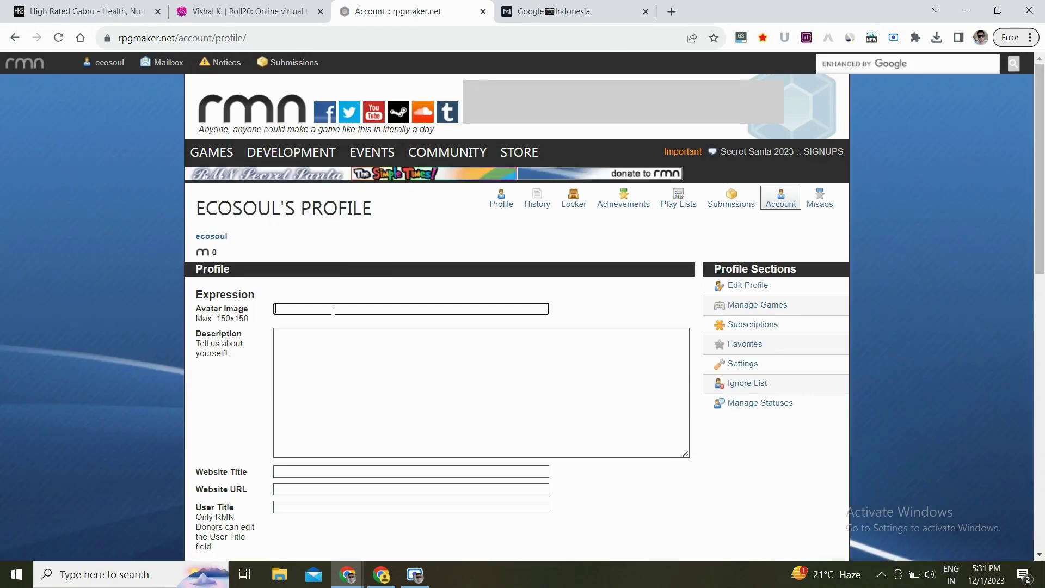
left_click(331, 356)
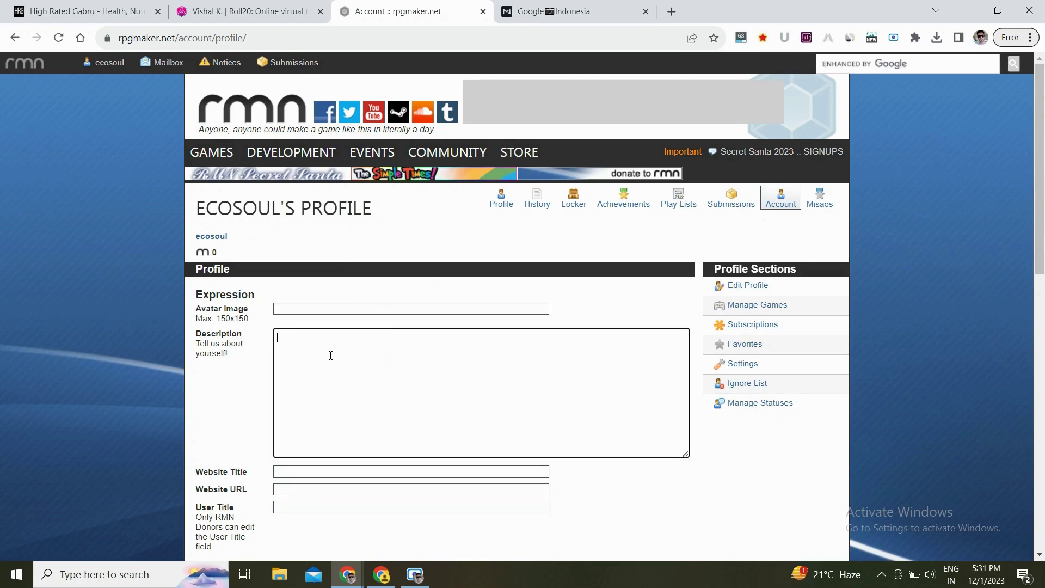
type("I am a digital marketer, youtuber and ")
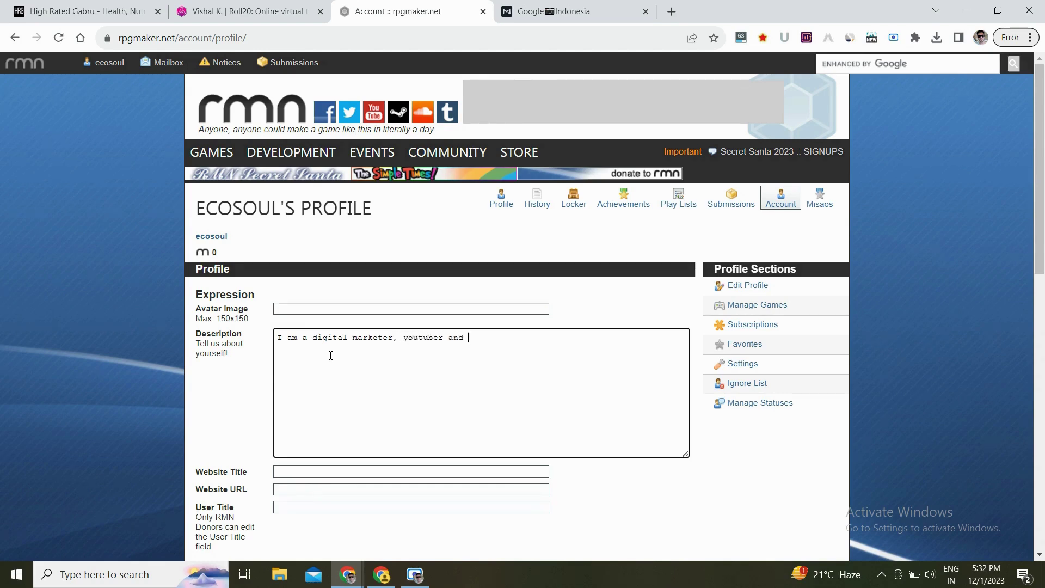
type("content writer.")
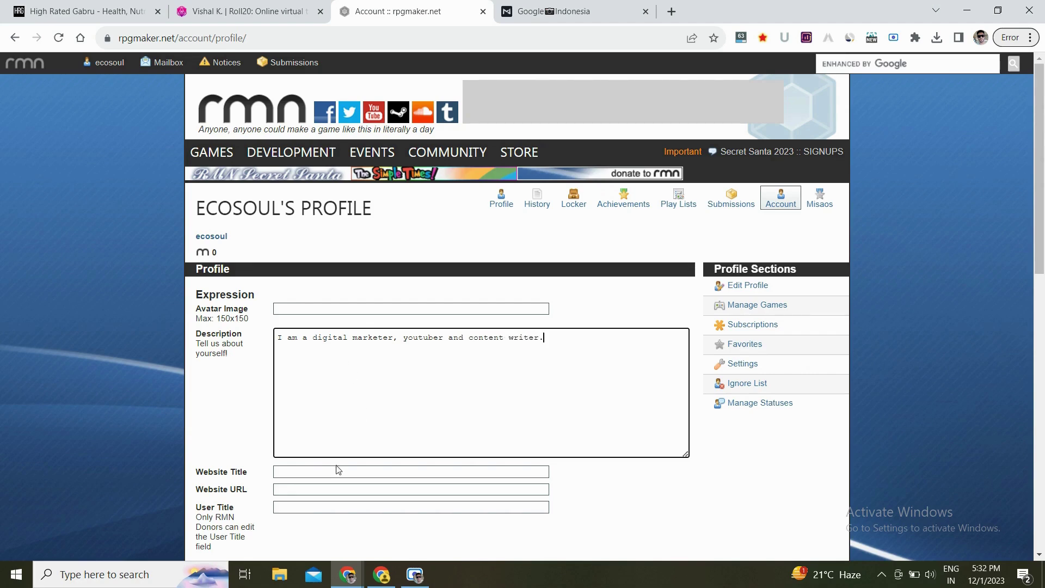
Enter "High Rated Gabru" as the profile's website title
scroll(337, 469, "down", 3)
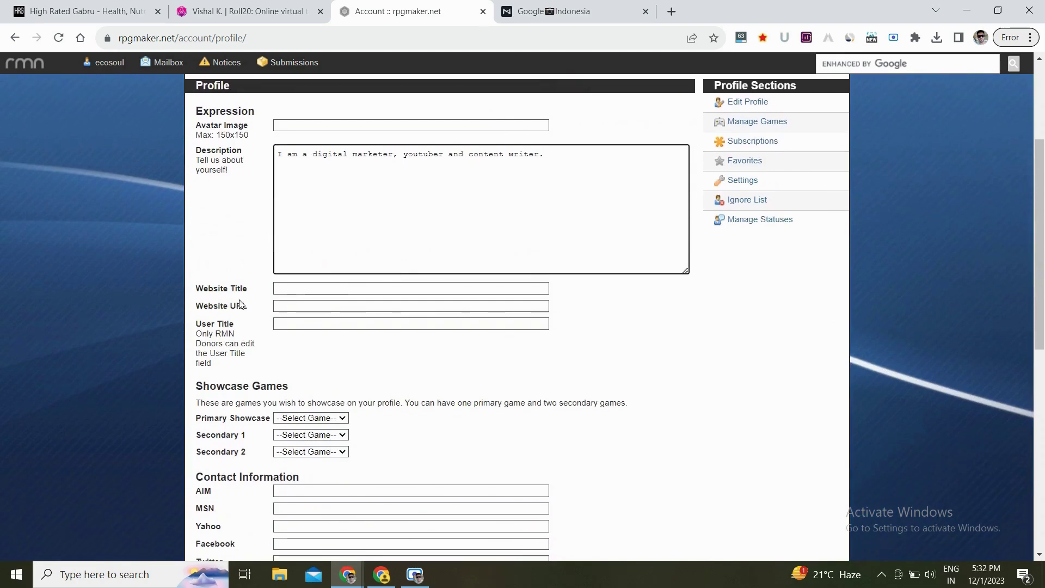
left_click(311, 291)
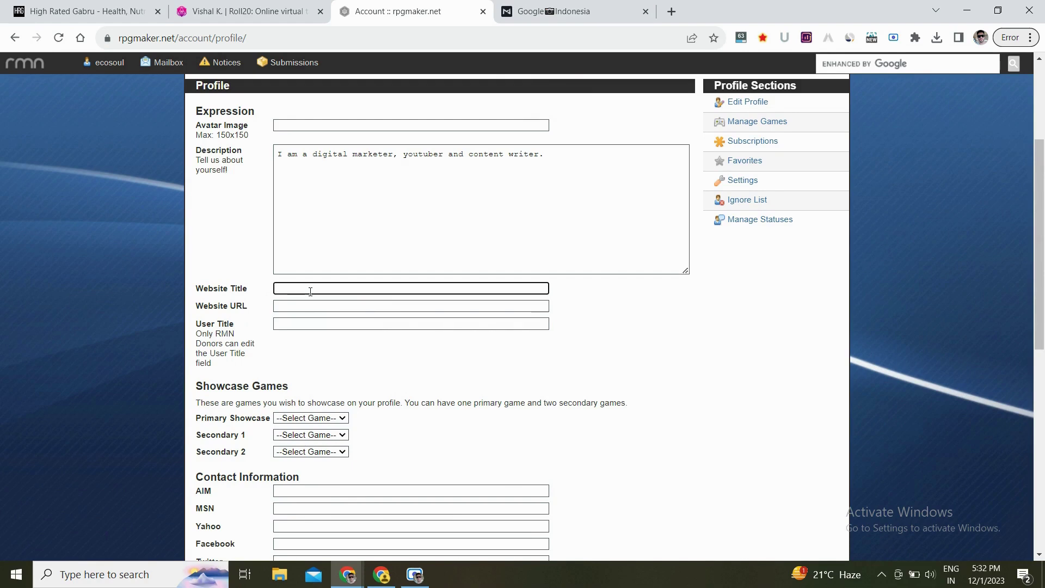
type("High Rated")
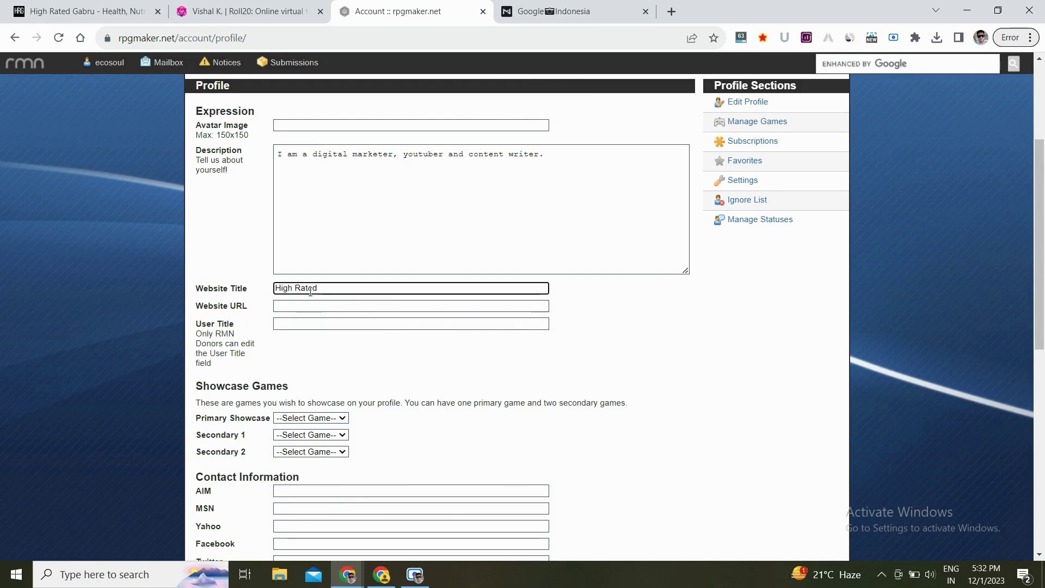
type(" Gabru")
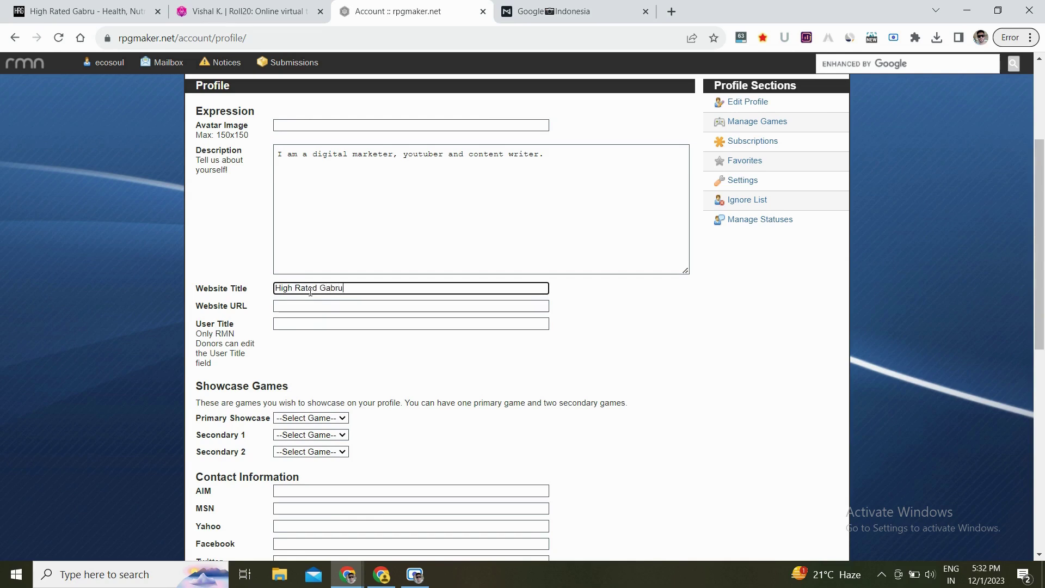
key("Tab")
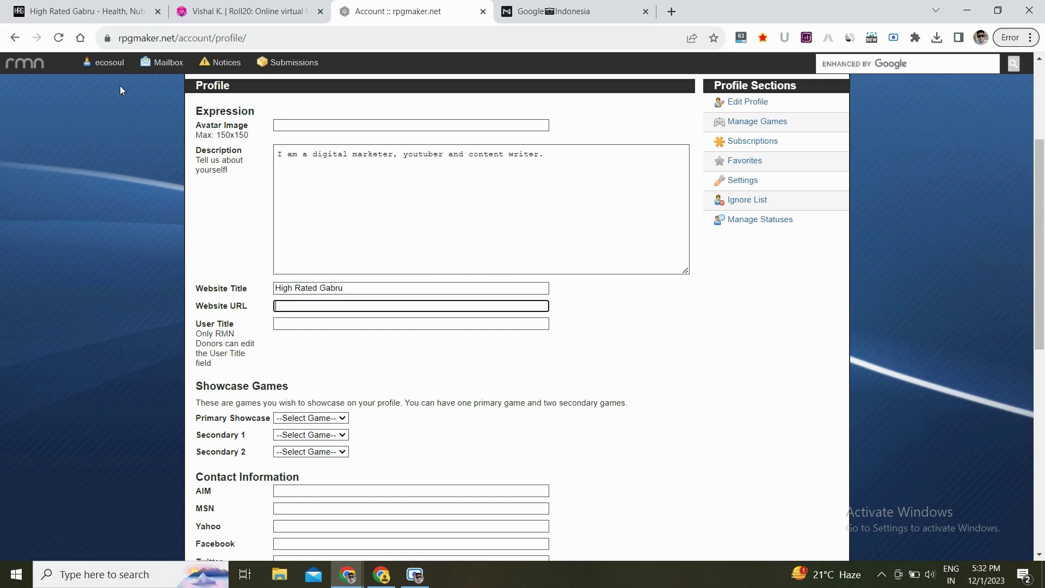
left_click(90, 6)
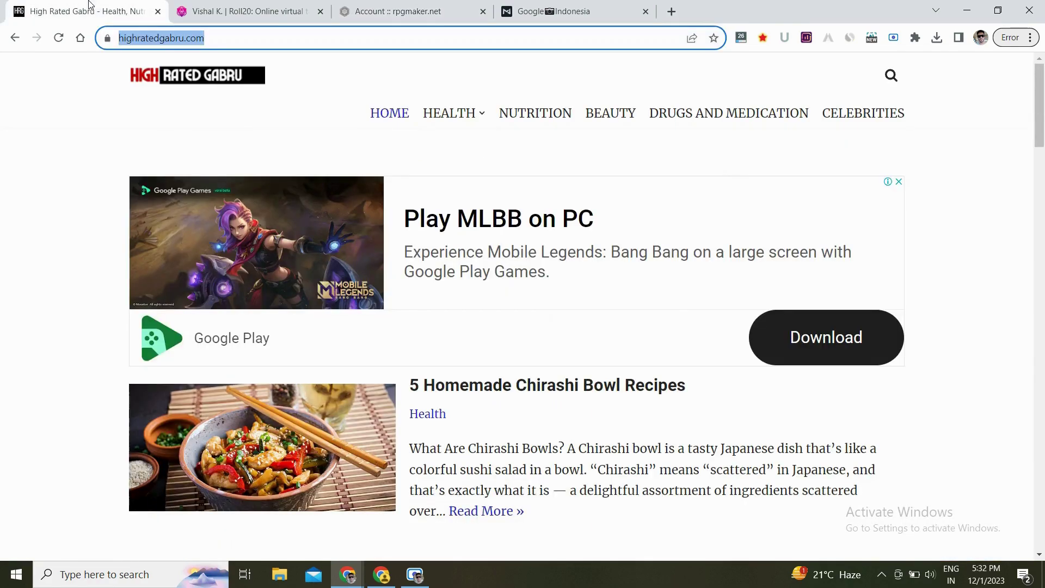
left_click(414, 6)
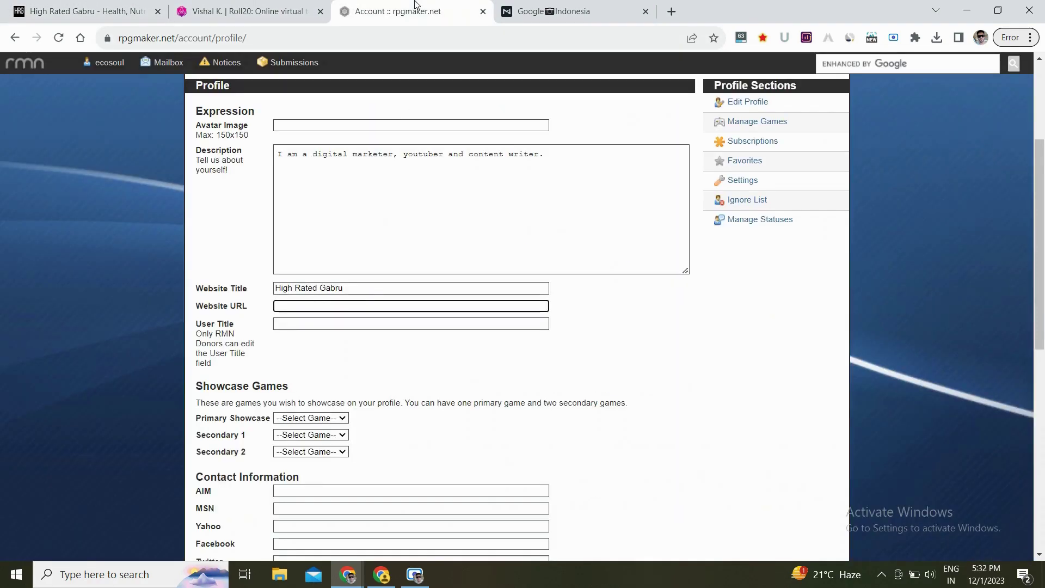
type("https://www.highratedgabru.com/")
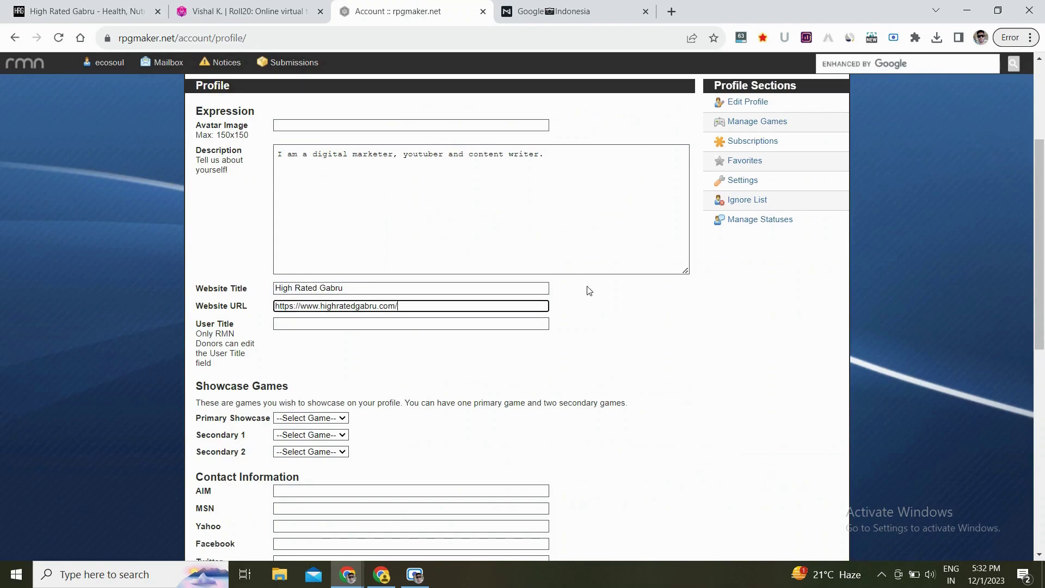
scroll(618, 318, "down", 5)
scroll(618, 318, "down", 1)
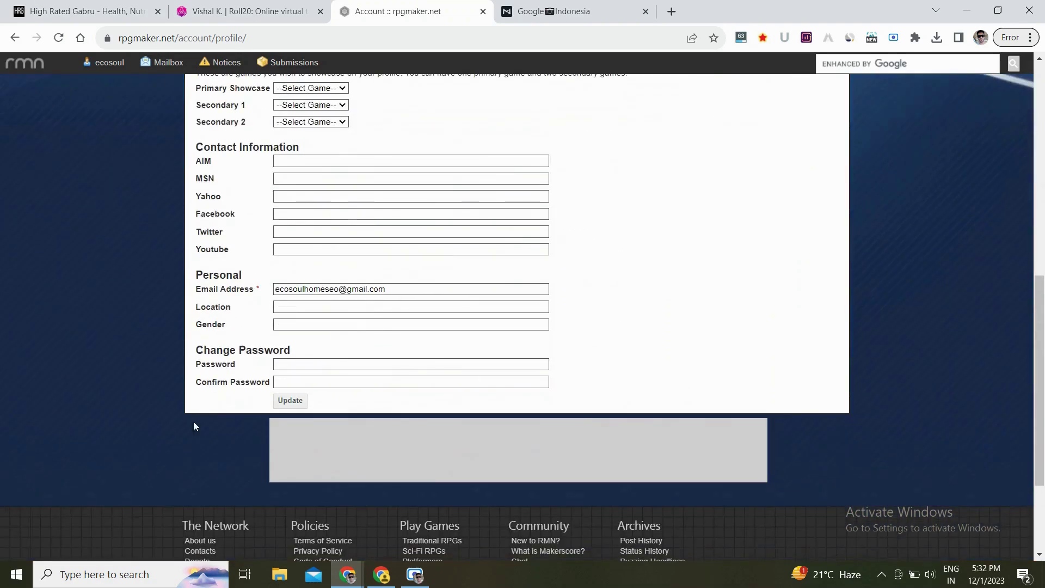
left_click(289, 403)
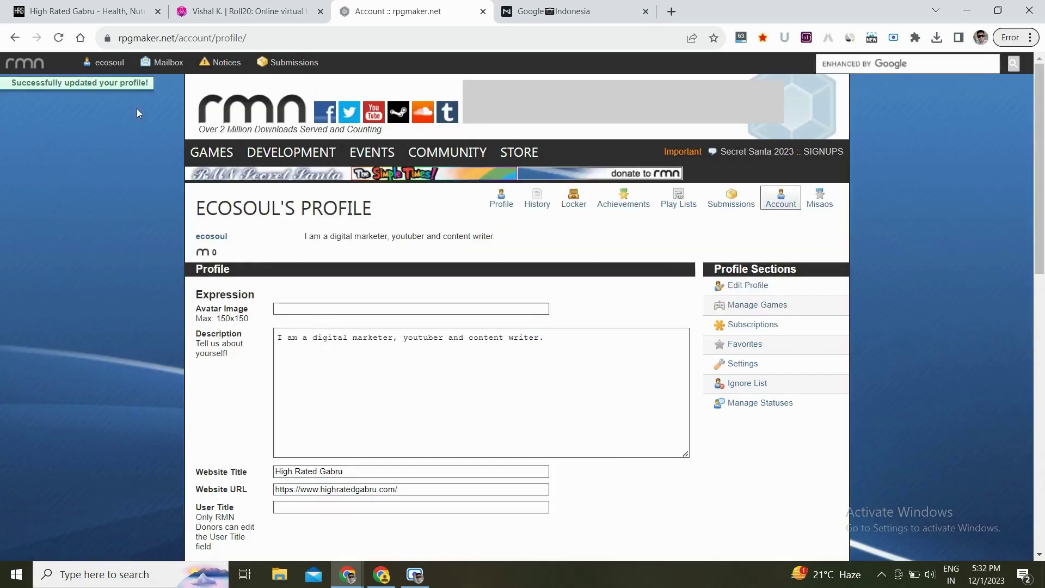
View the public profile and inspect the HTML code of its High Rated Gabru website link
mouse_move(107, 72)
left_click(106, 68)
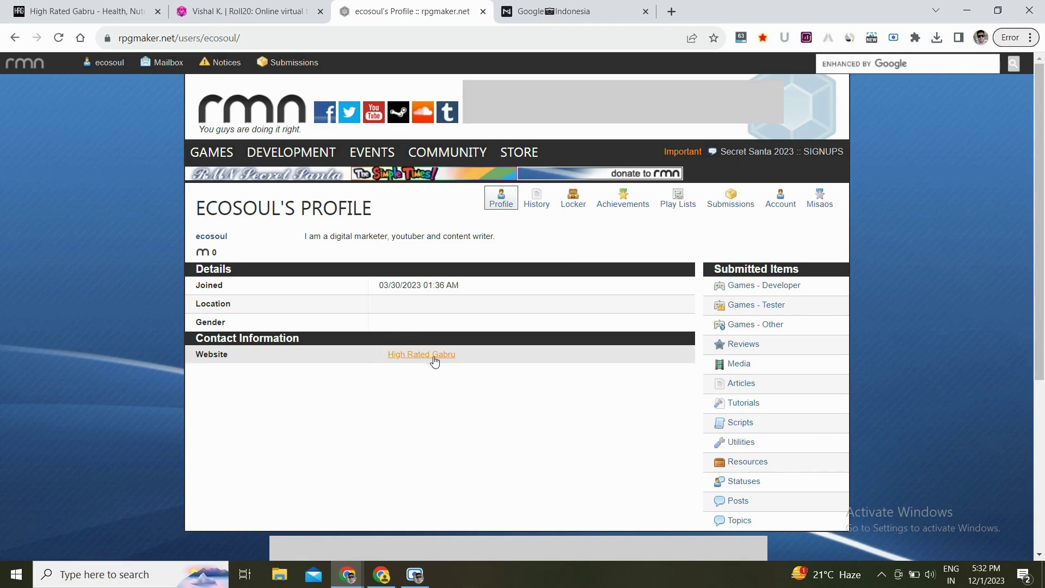
right_click(434, 361)
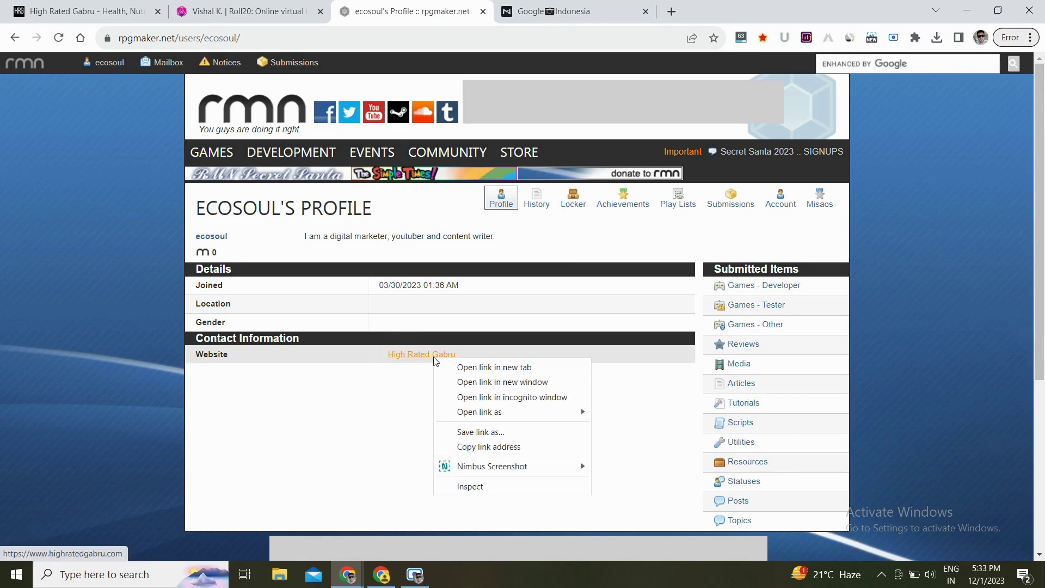
left_click(490, 487)
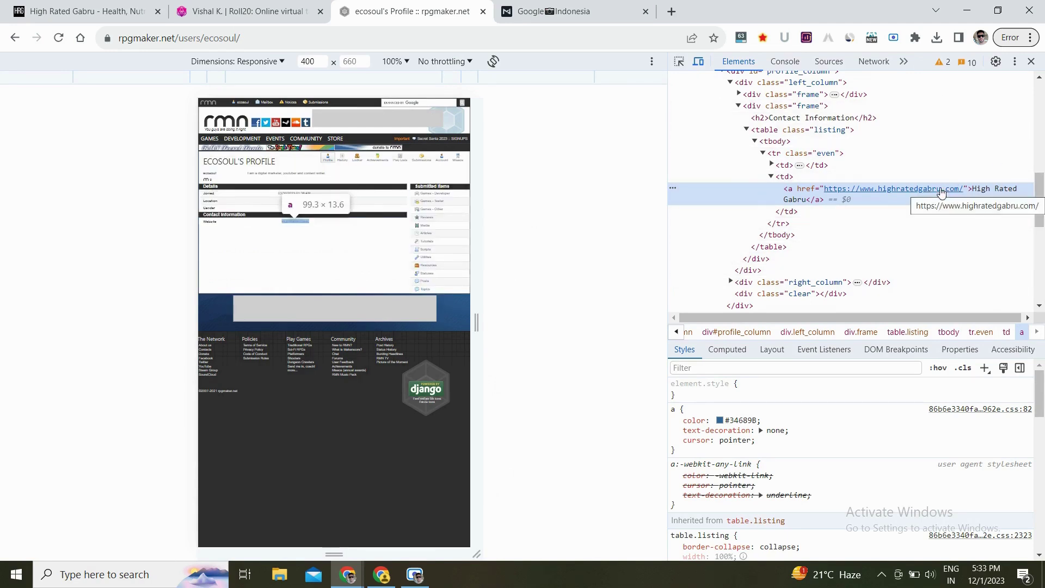
left_click(1030, 61)
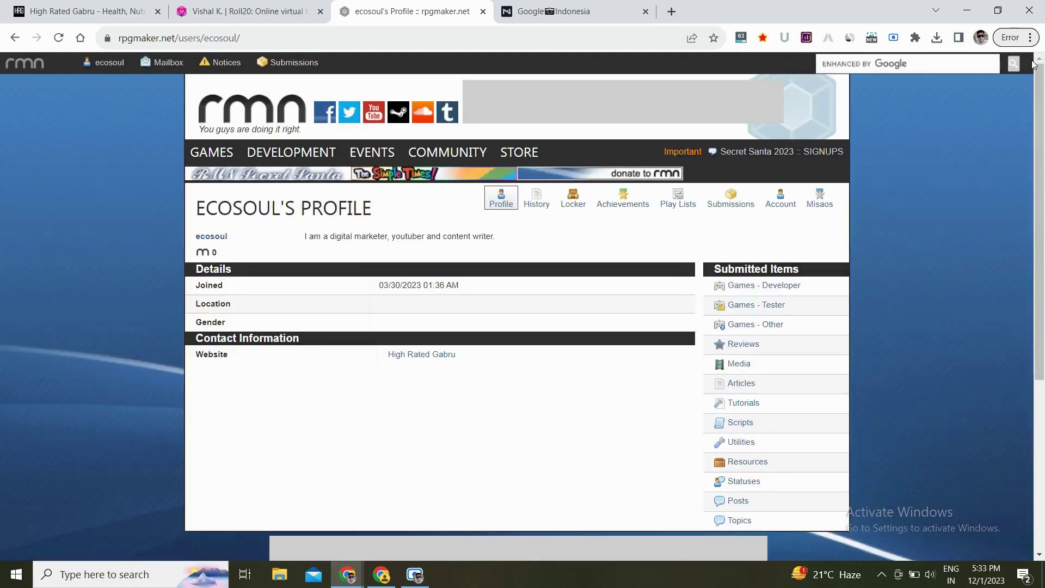
Check rpgmaker.net's authority and spam metrics in MozBar and its traffic, top countries and traffic sources in Similarweb
left_click(741, 38)
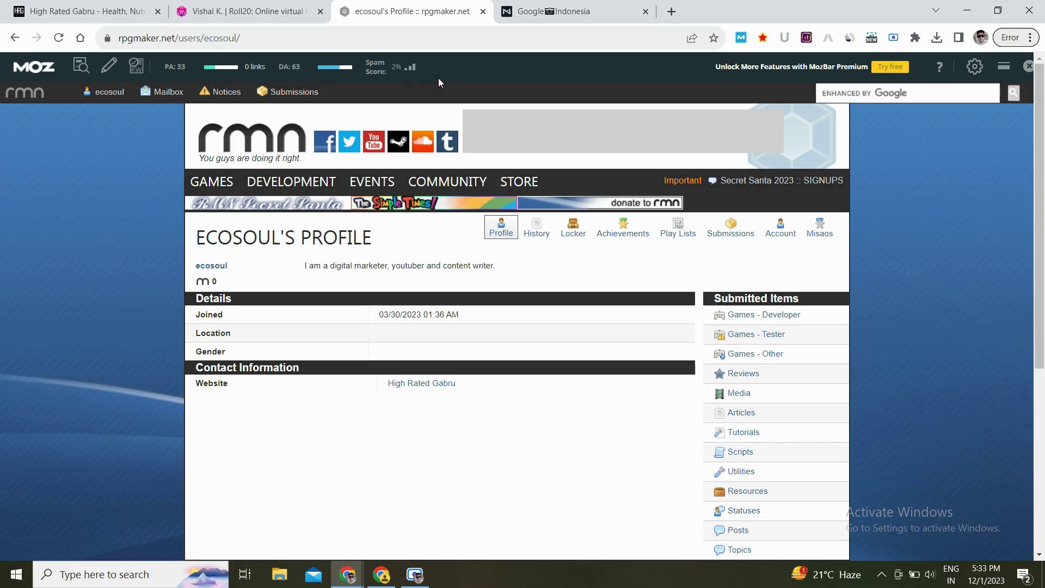
left_click(849, 37)
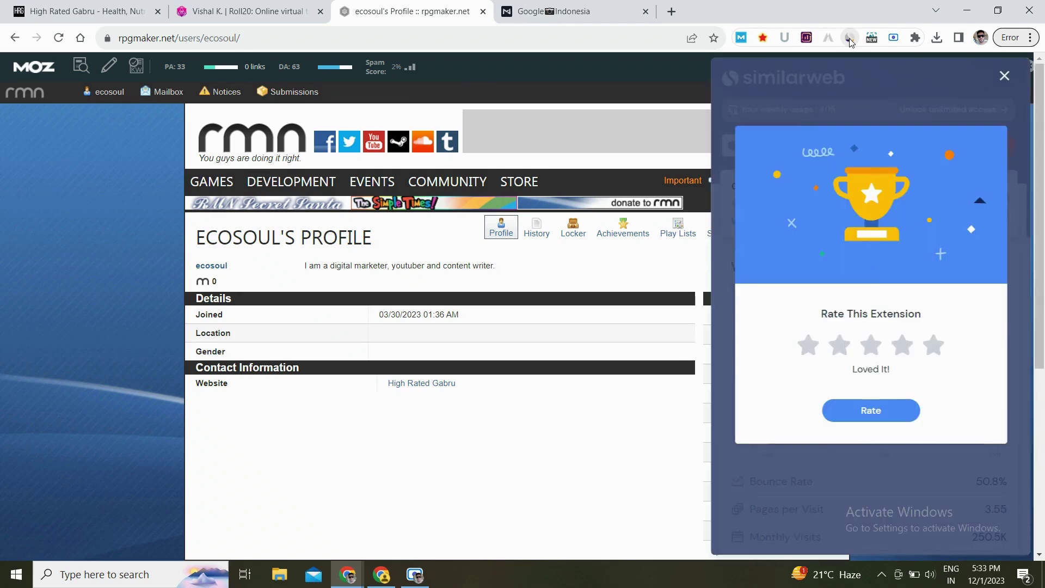
left_click(1006, 78)
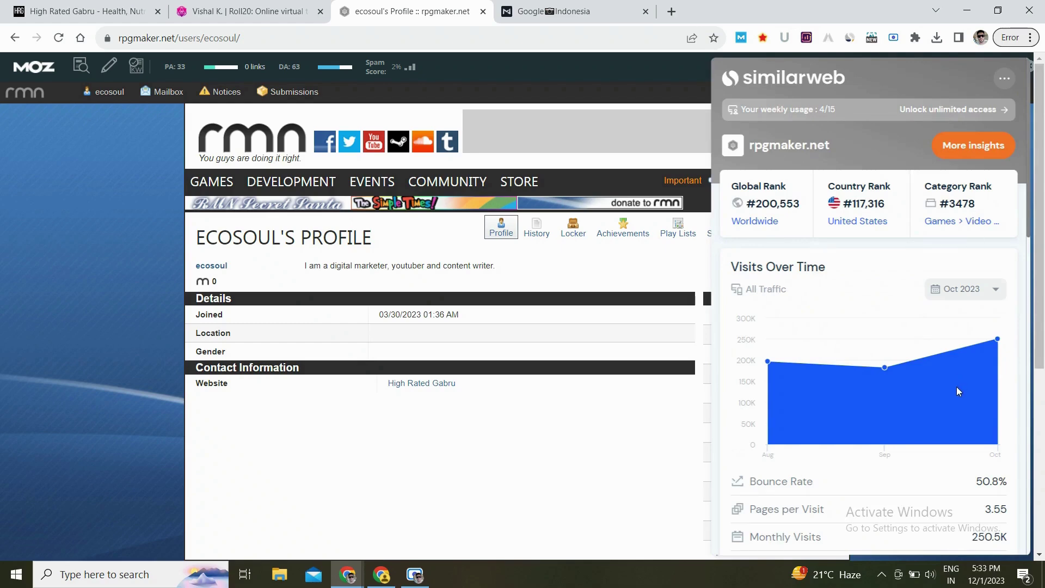
scroll(897, 482, "down", 4)
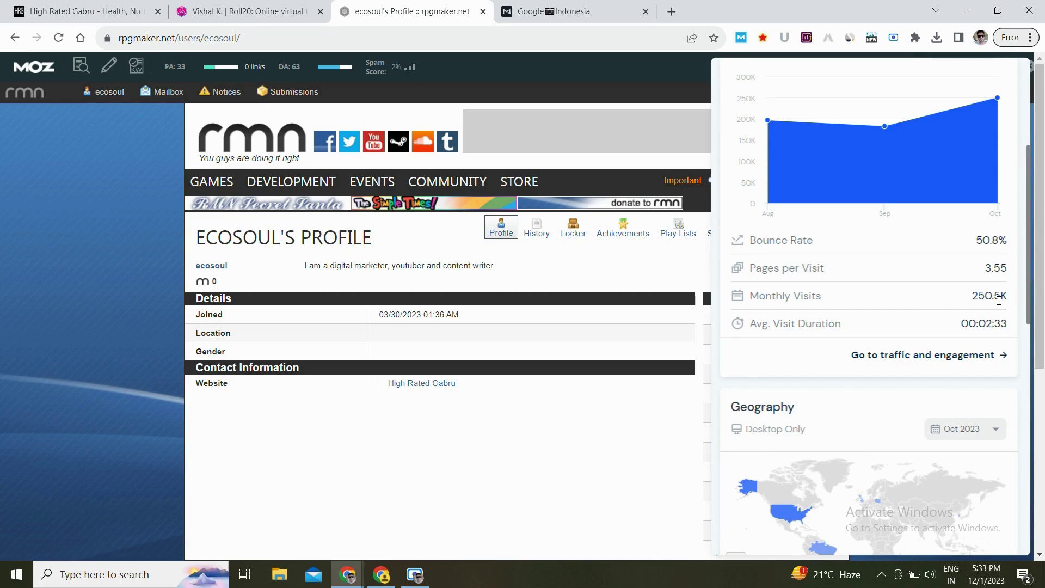
scroll(998, 300, "down", 7)
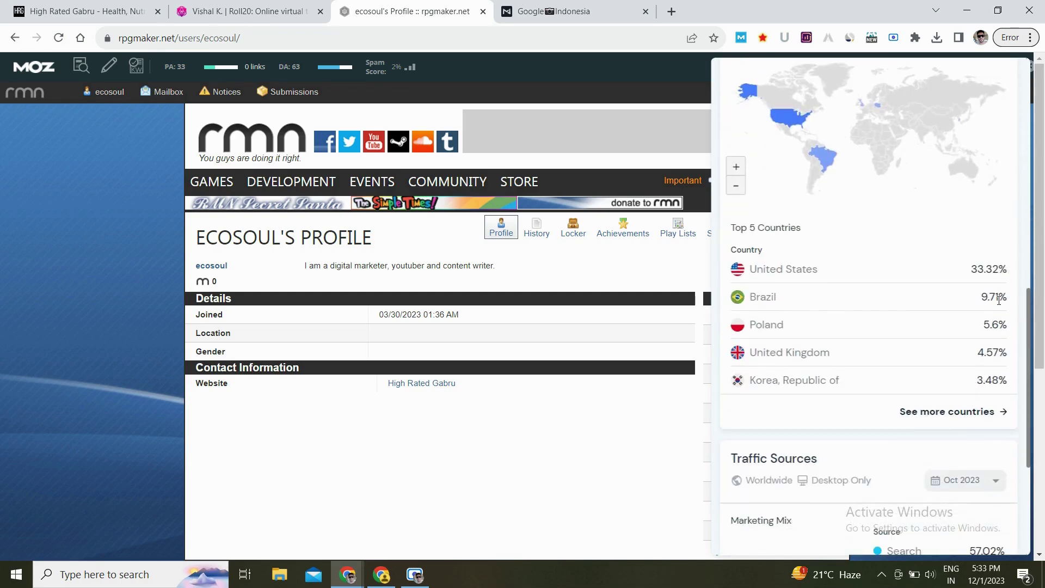
left_click_drag(819, 270, 754, 272)
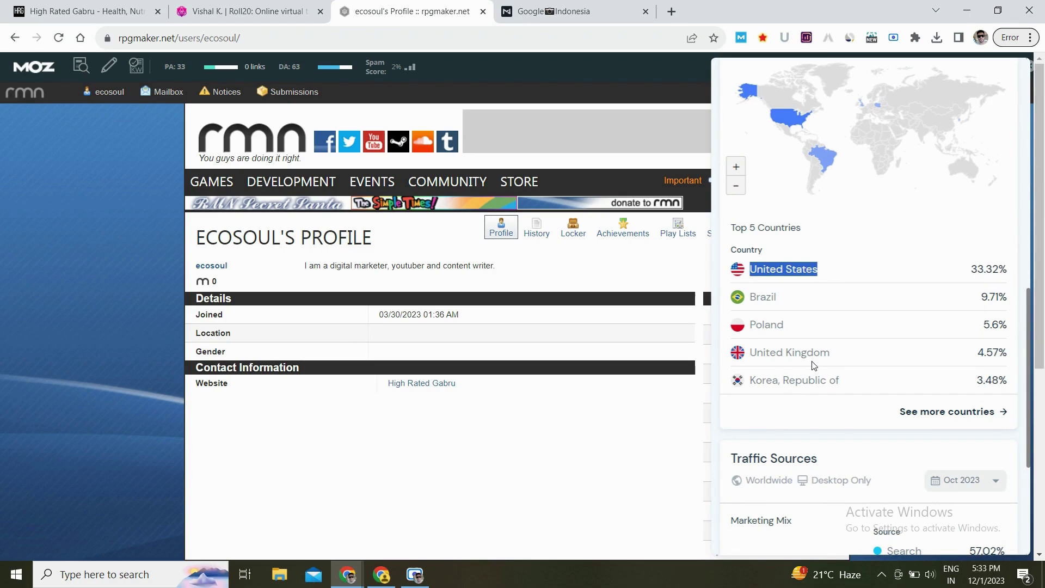
scroll(817, 400, "down", 3)
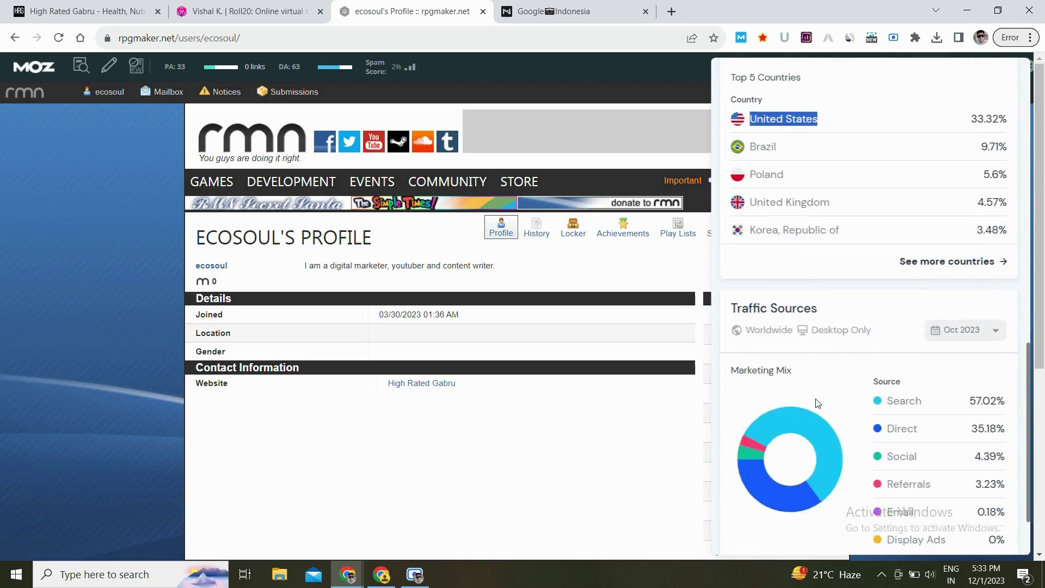
scroll(815, 401, "down", 2)
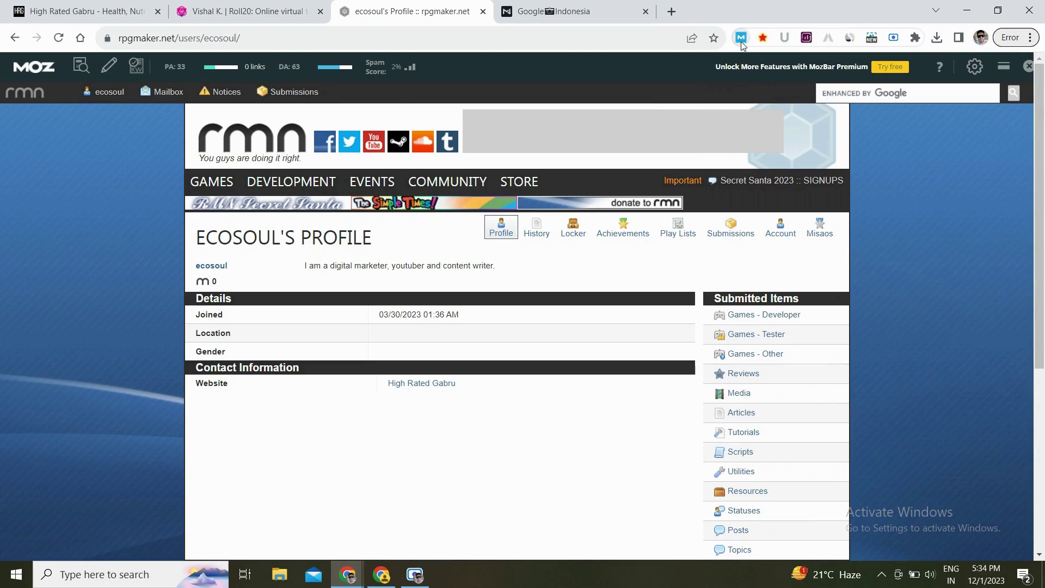
left_click(741, 38)
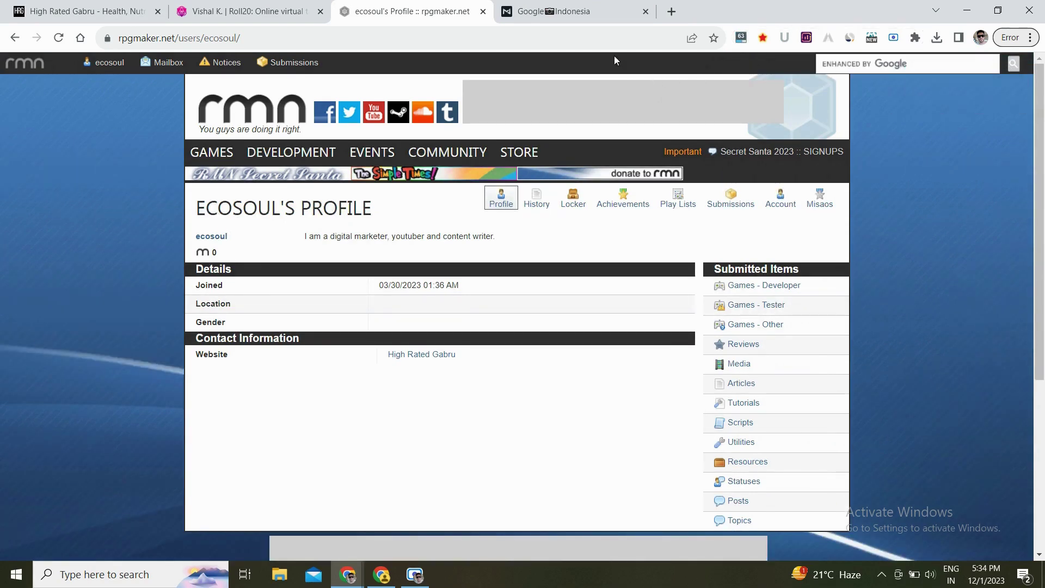
Switch to the Google Indonesia community on beranda.mn.co and open its account sign-up form
left_click(572, 5)
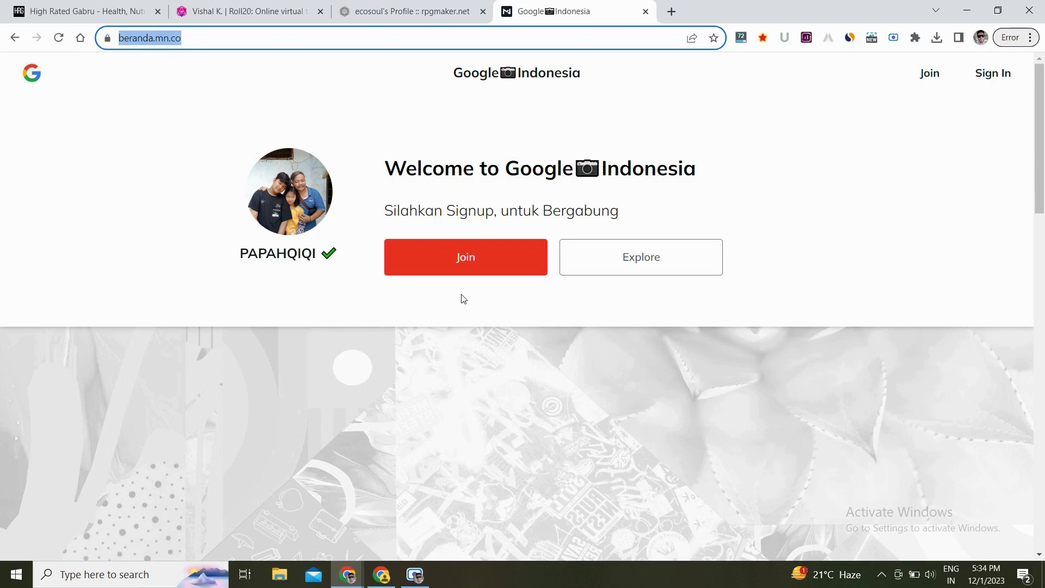
left_click(458, 264)
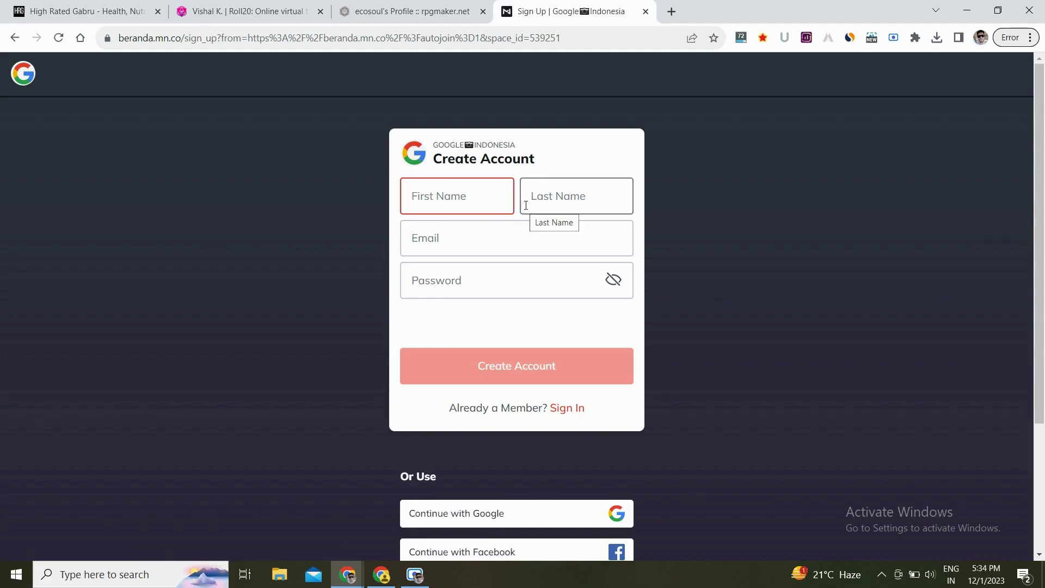
Sign in to the Google Indonesia community as an existing member with a Google account
left_click(568, 409)
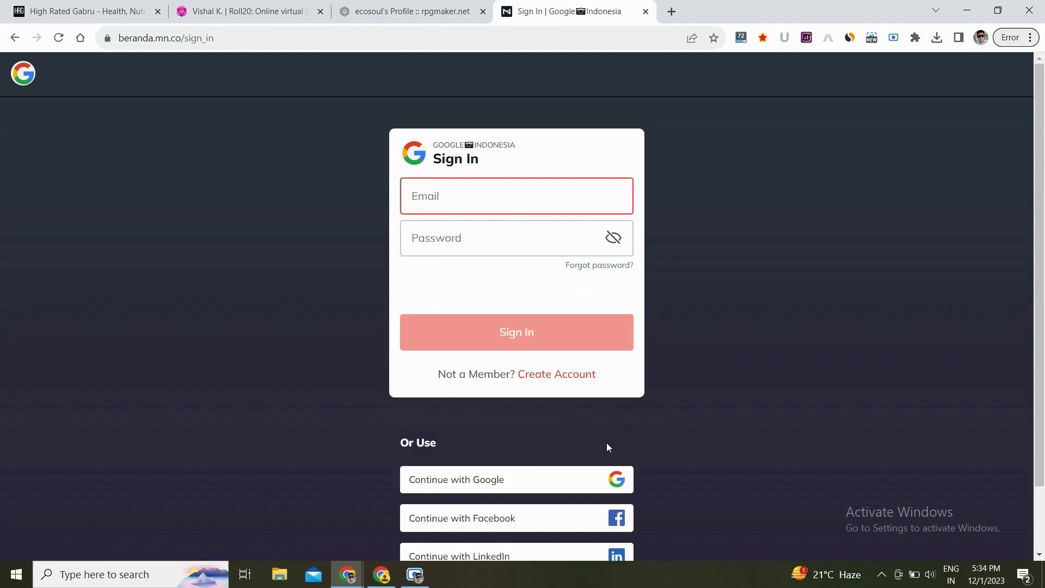
left_click(492, 482)
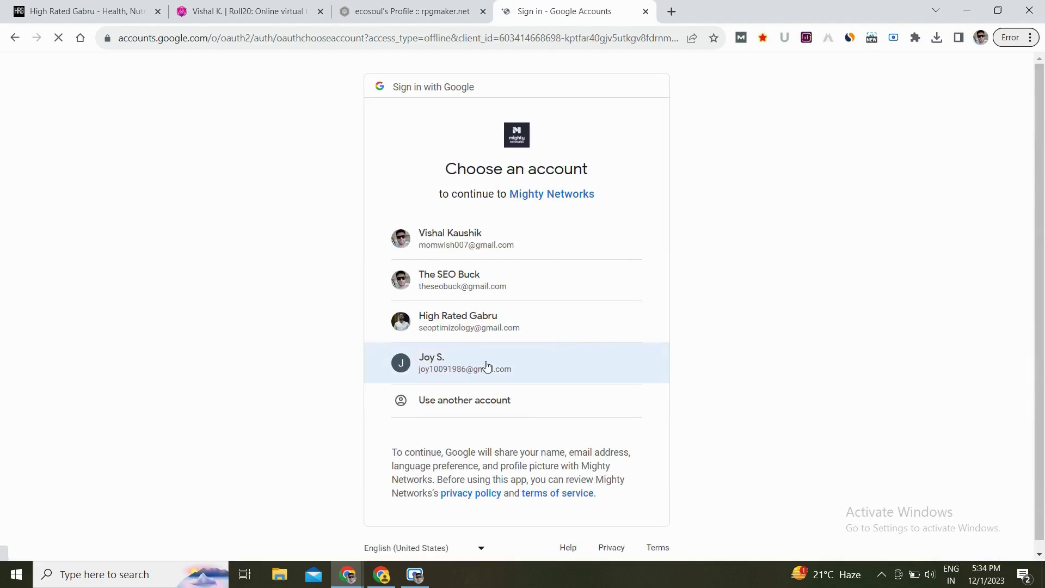
left_click(522, 364)
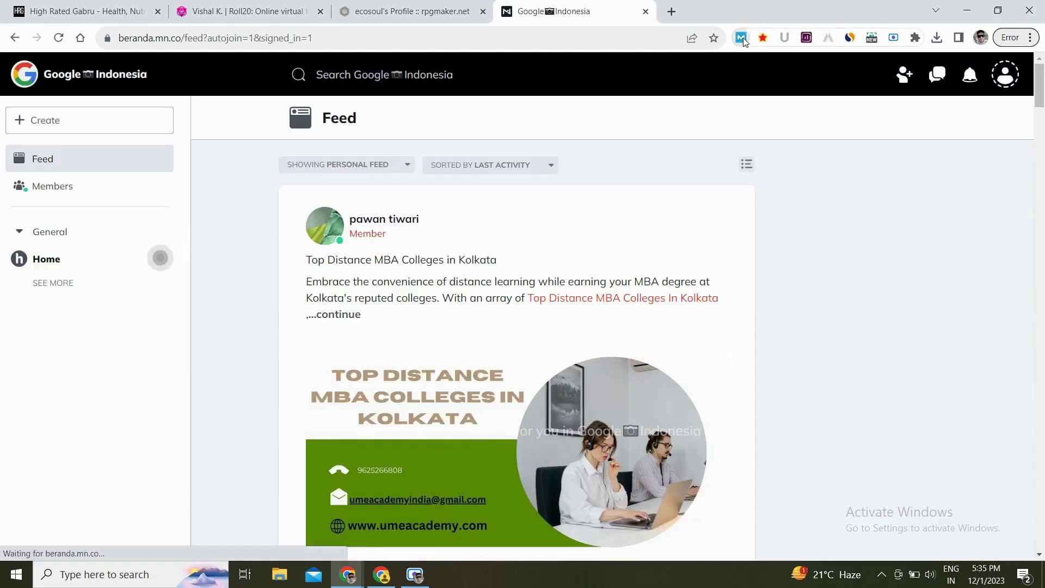
Check beranda.mn.co's authority and spam metrics in MozBar and its traffic, top countries and traffic sources in Similarweb
left_click(741, 38)
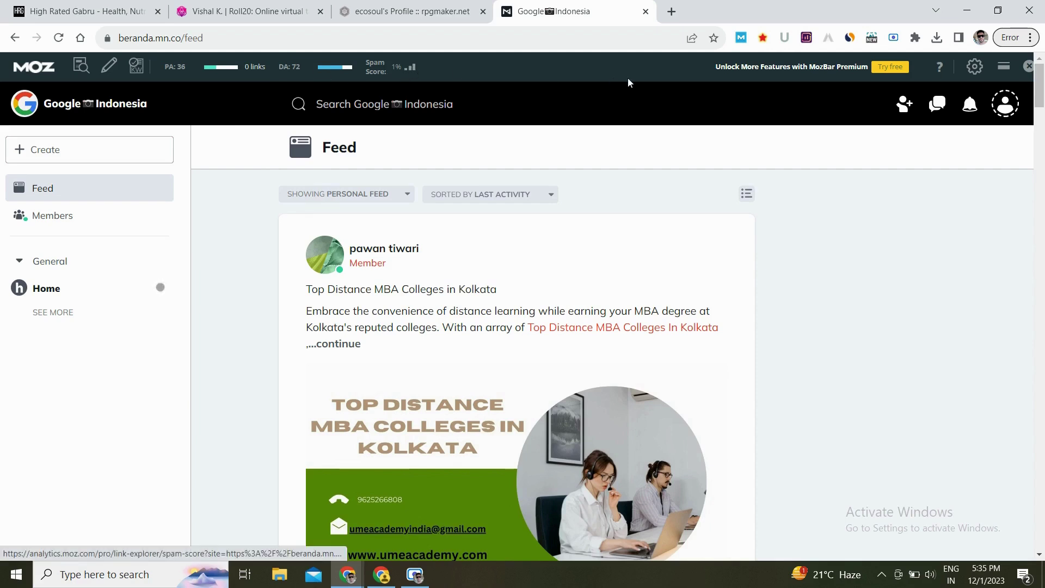
left_click(849, 38)
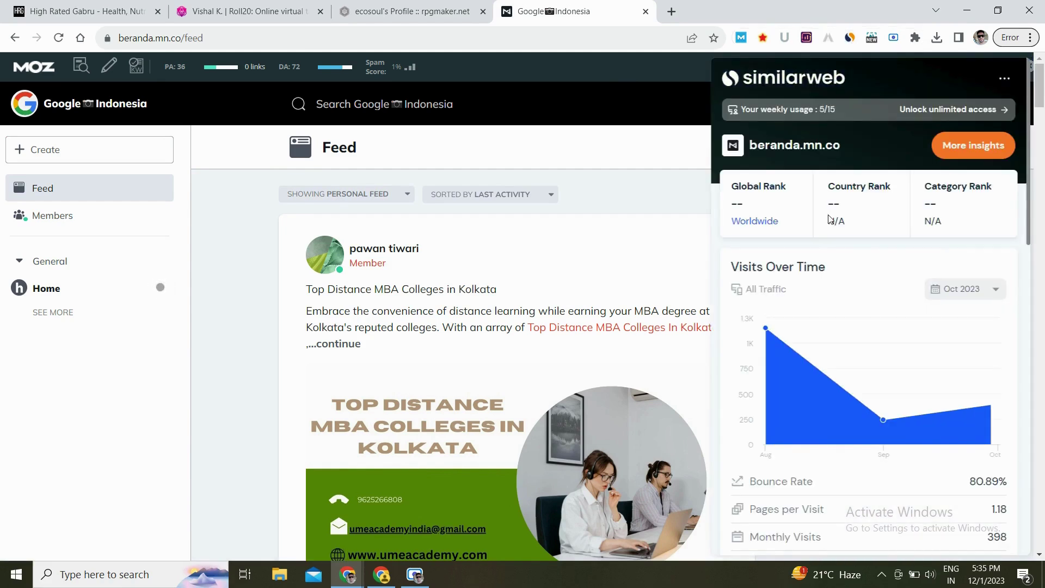
scroll(888, 308, "down", 4)
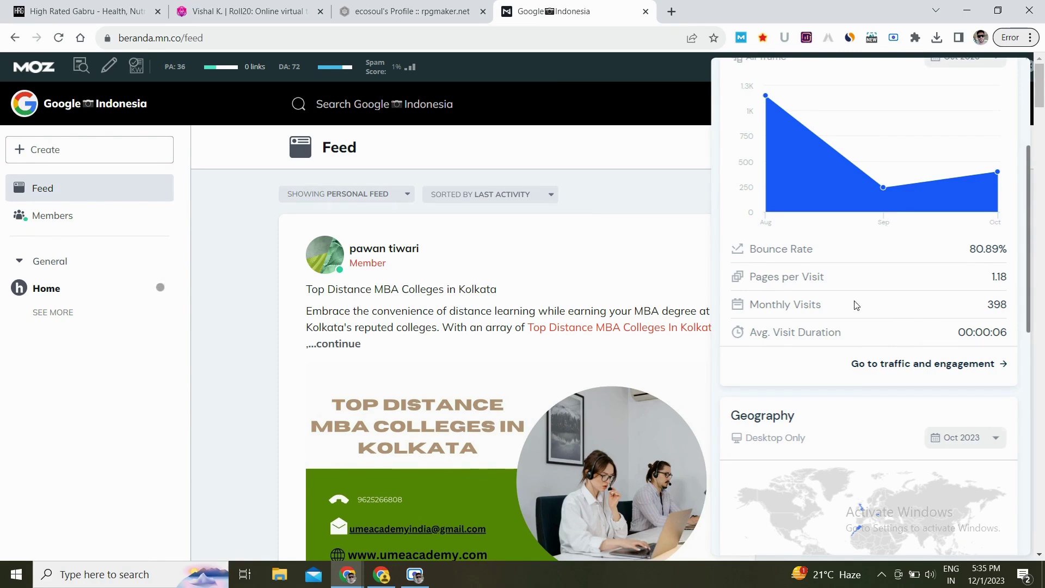
scroll(871, 305, "down", 5)
scroll(852, 305, "down", 3)
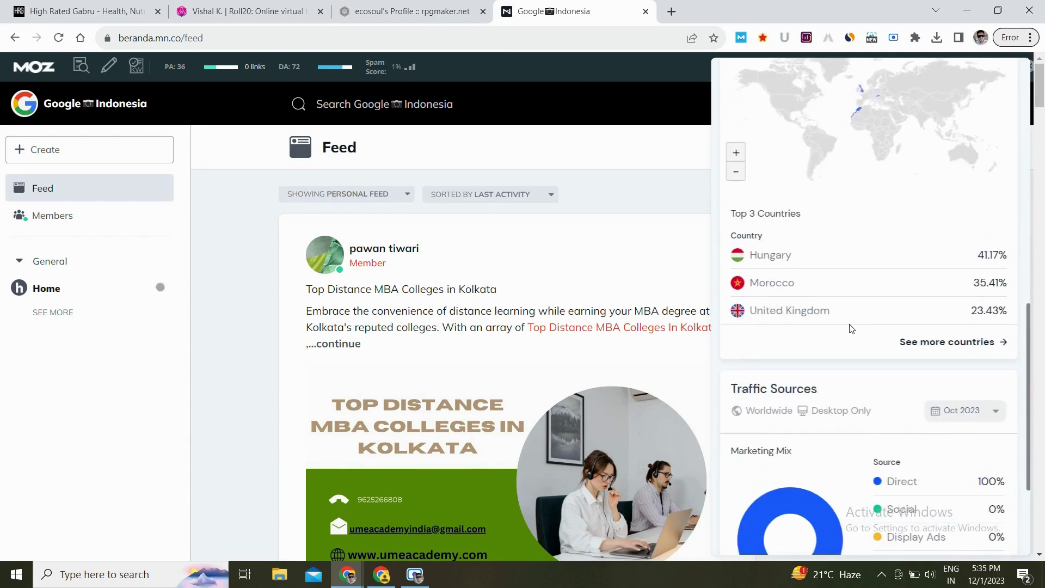
scroll(851, 329, "down", 2)
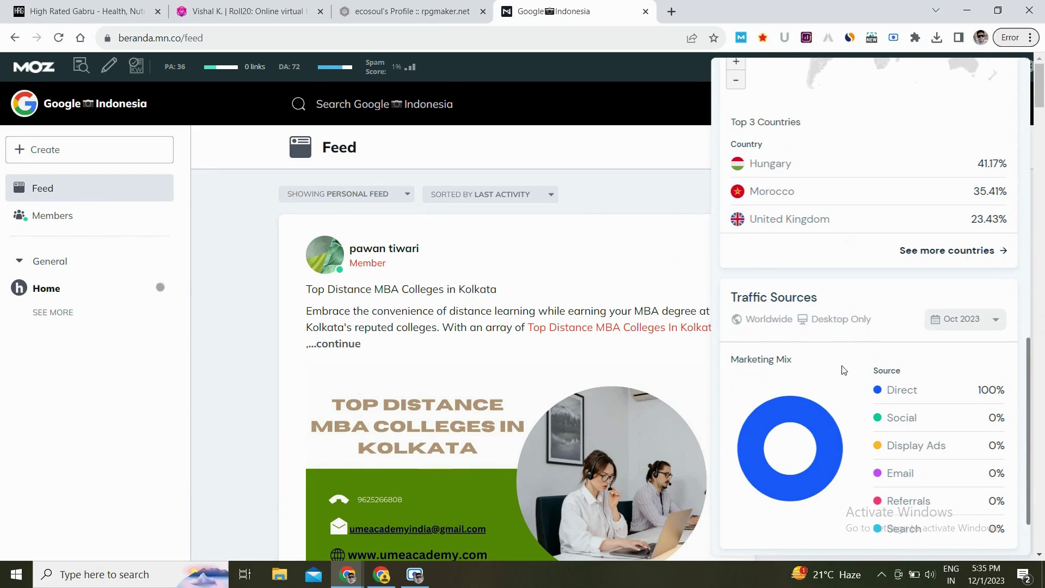
left_click(669, 243)
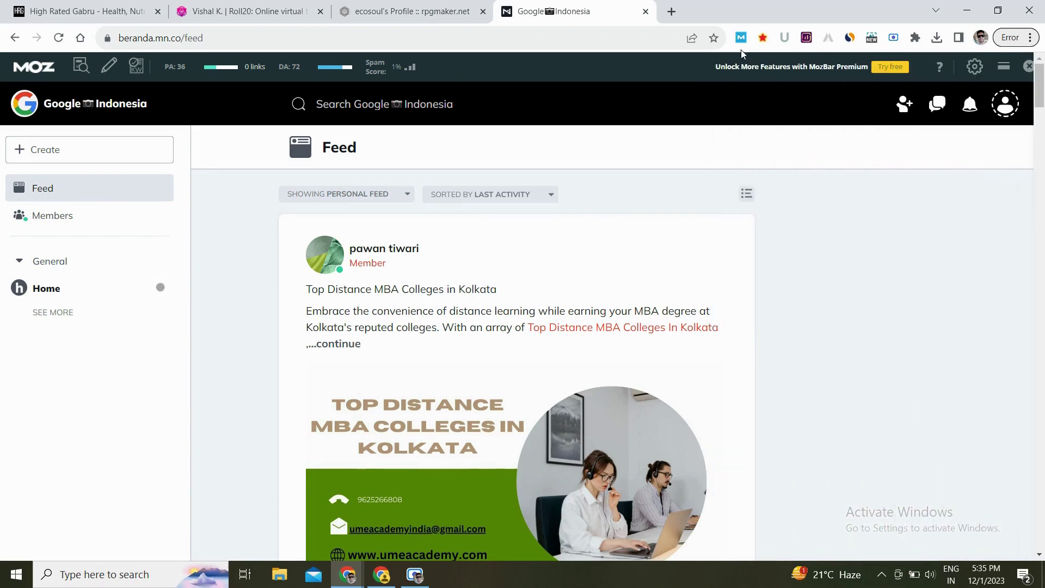
left_click(1028, 66)
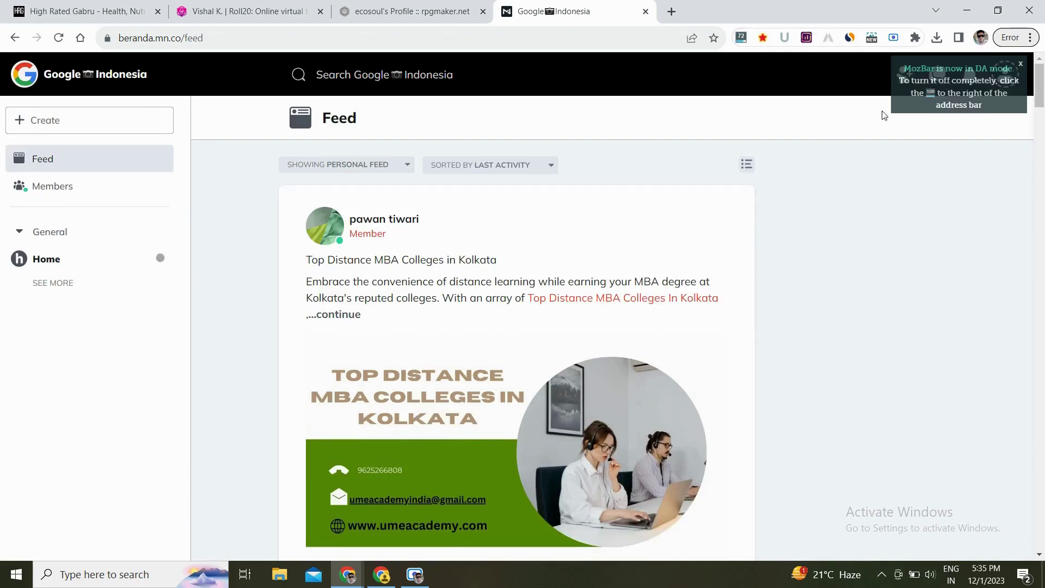
left_click(1020, 64)
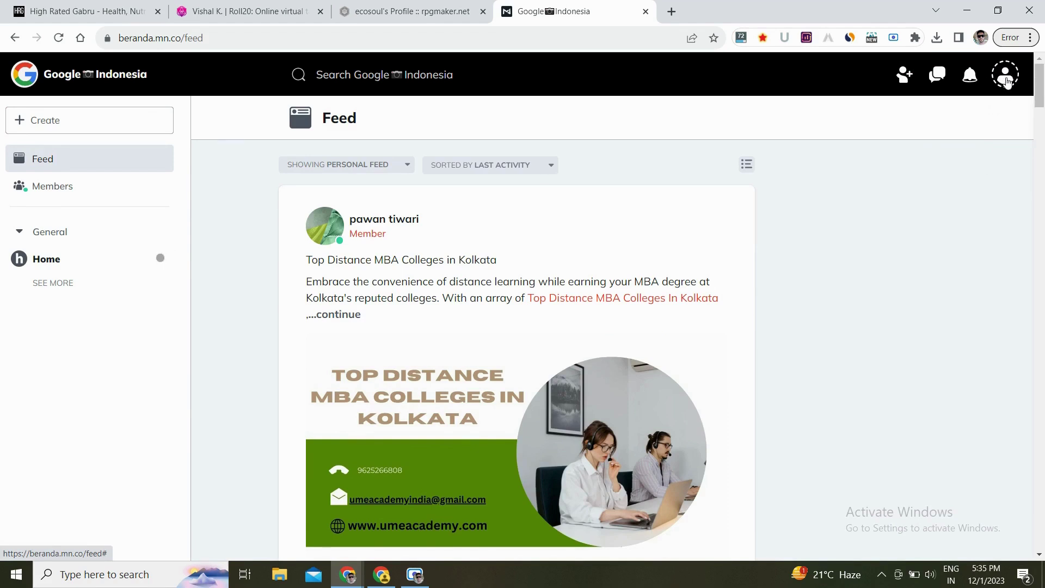
Open the profile for editing in the personal settings and enter the mini bio "I am a digital marketer, youtuber and content writer."
left_click(1006, 79)
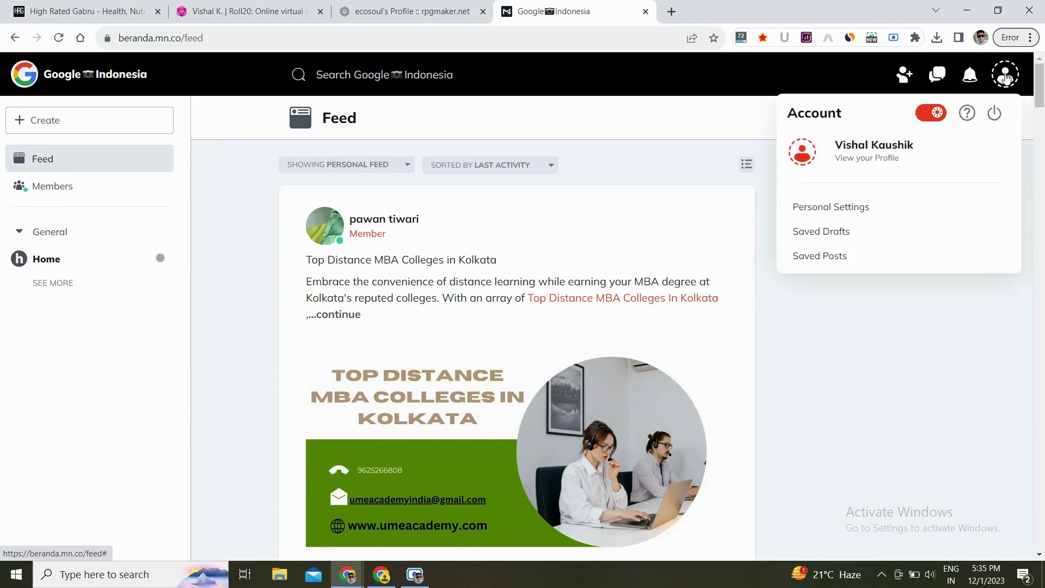
left_click(871, 207)
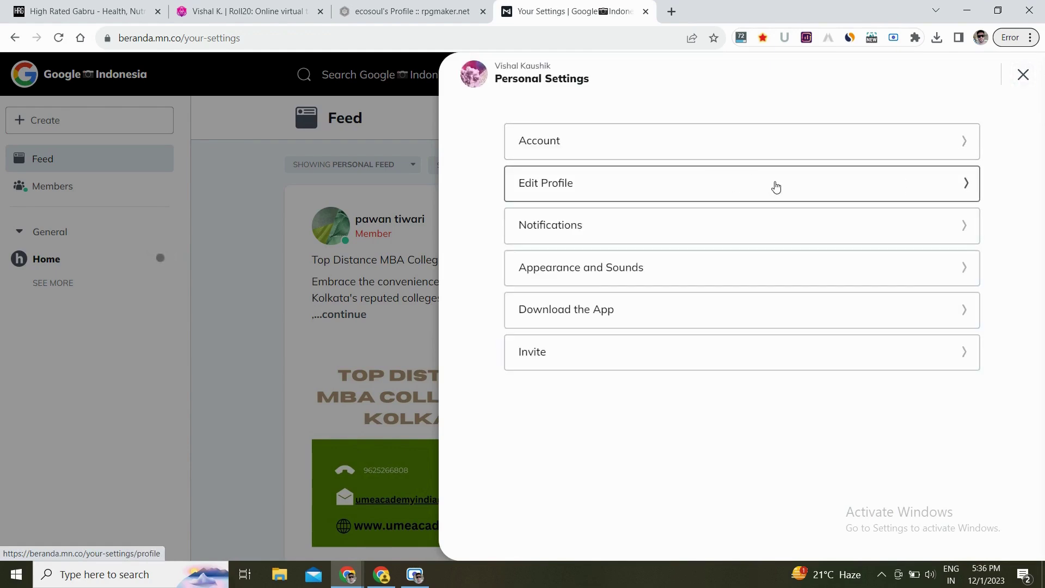
left_click(802, 187)
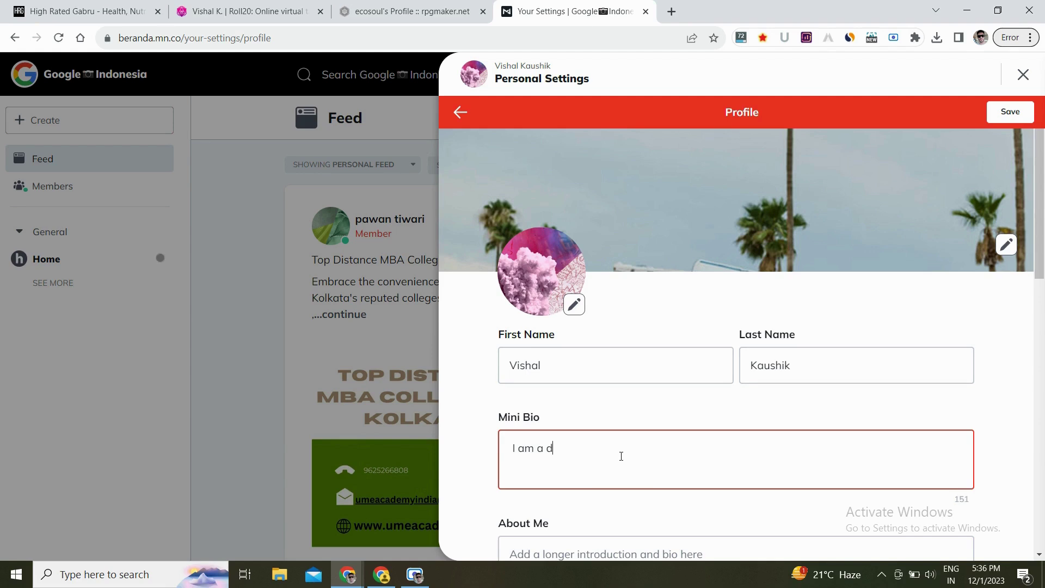
type("ital marketer, youtuber")
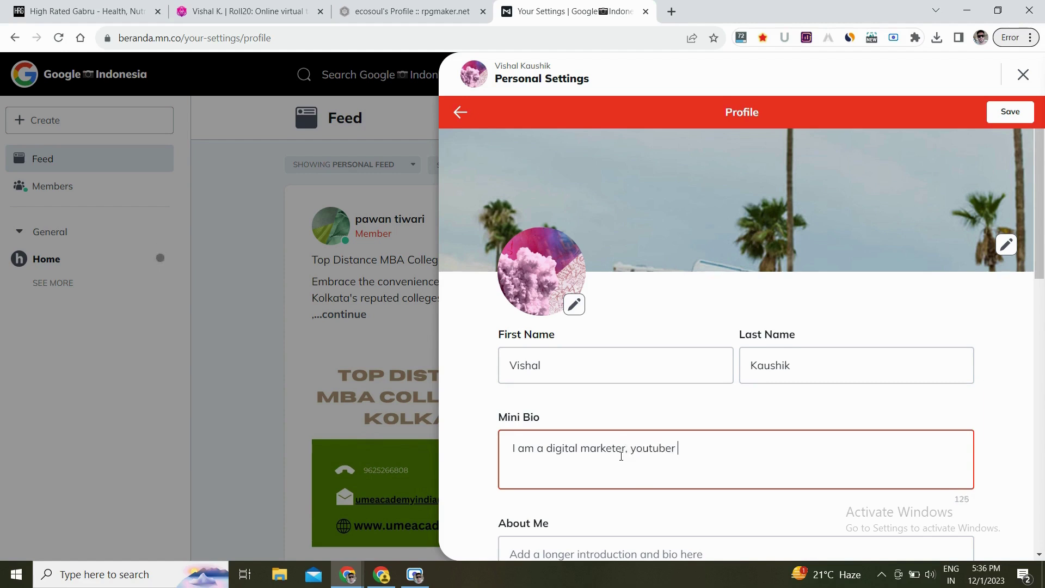
type(" and content writer.")
Review the profile's personal links to theseobuck.com and highratedgabru.com, and try to save the profile
scroll(833, 338, "down", 3)
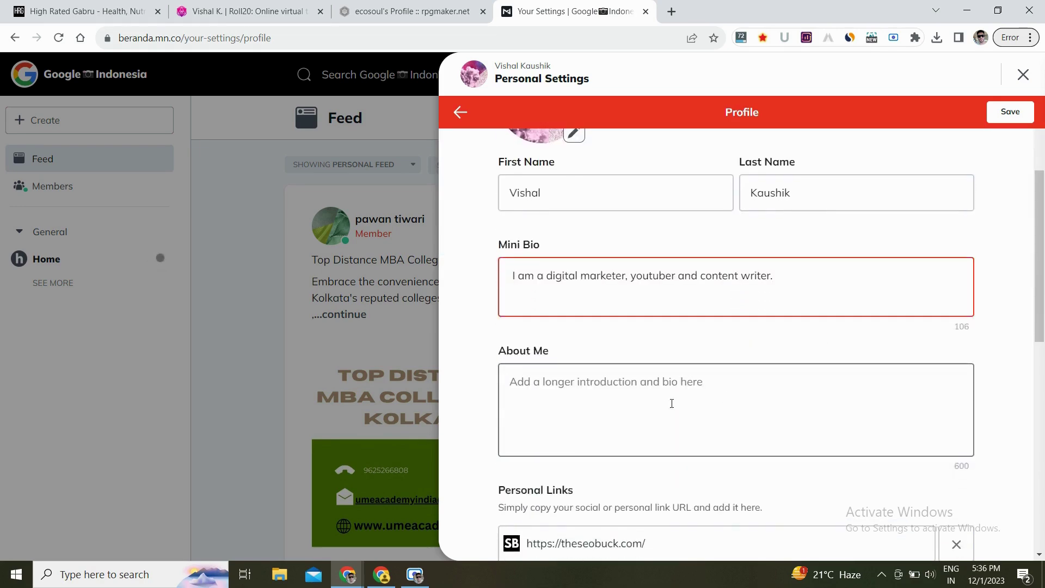
scroll(700, 394, "down", 1)
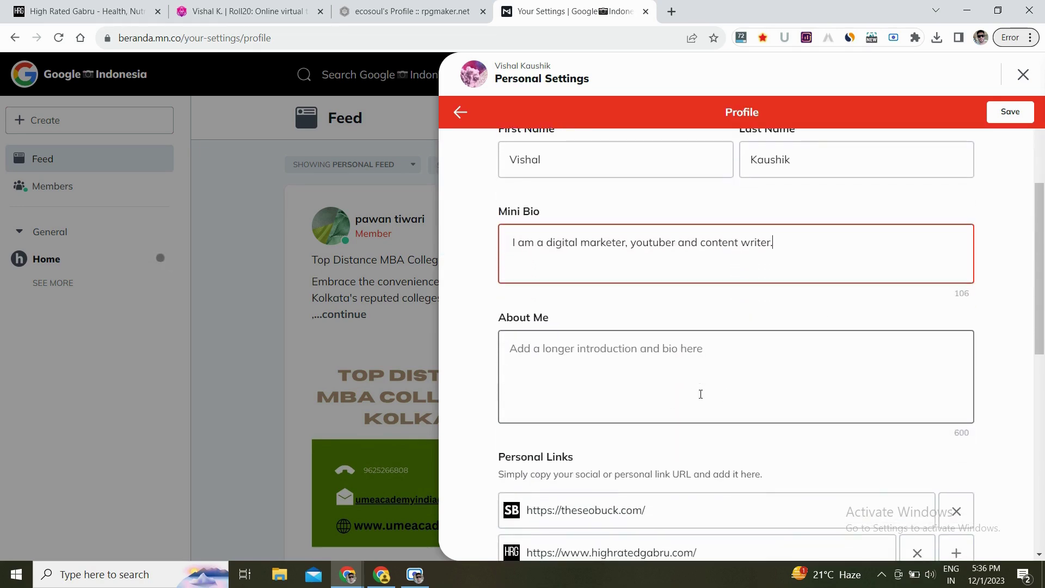
scroll(701, 394, "down", 1)
scroll(700, 394, "down", 2)
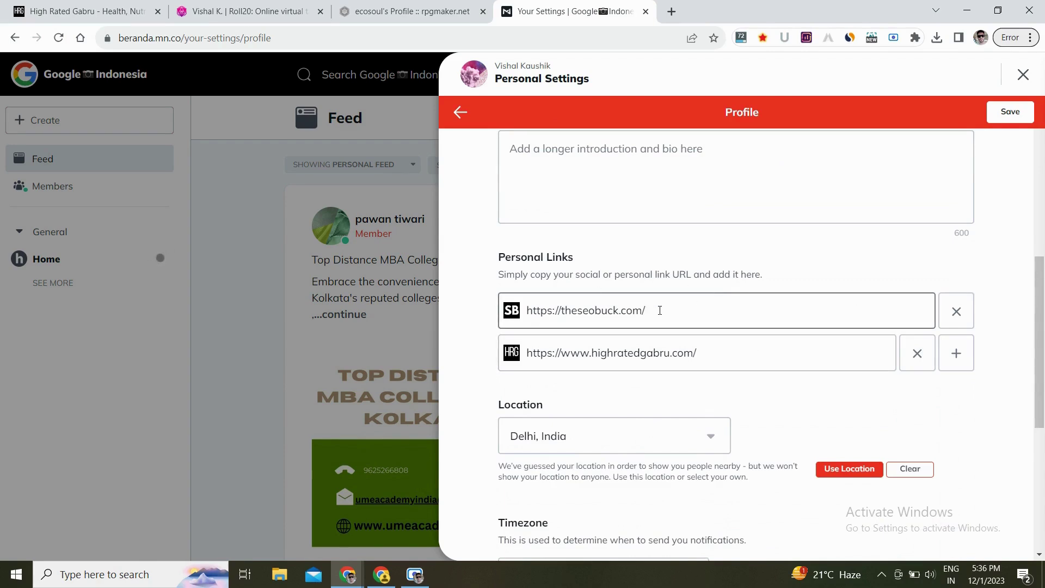
left_click(685, 310)
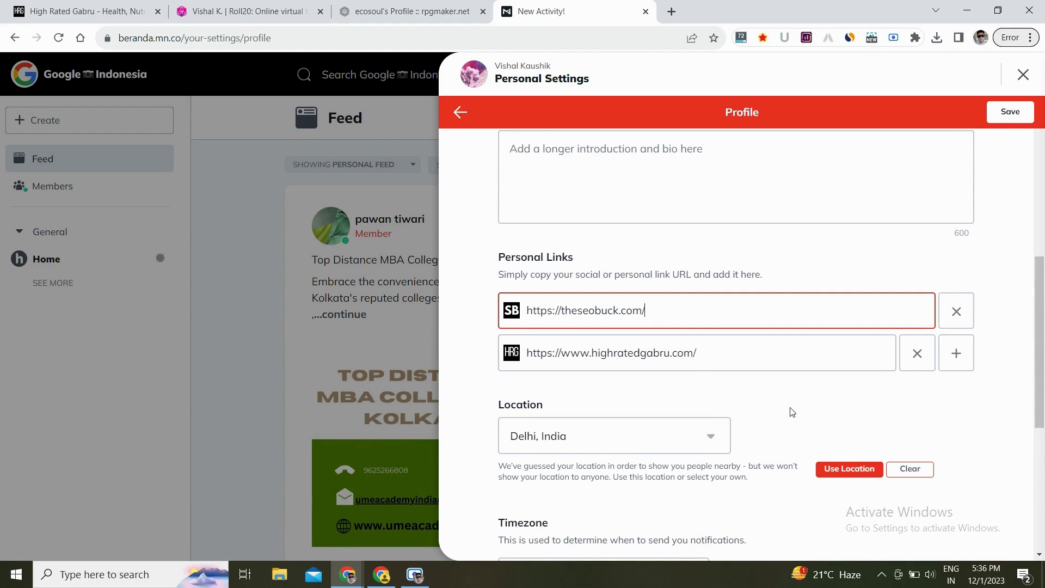
scroll(792, 412, "down", 3)
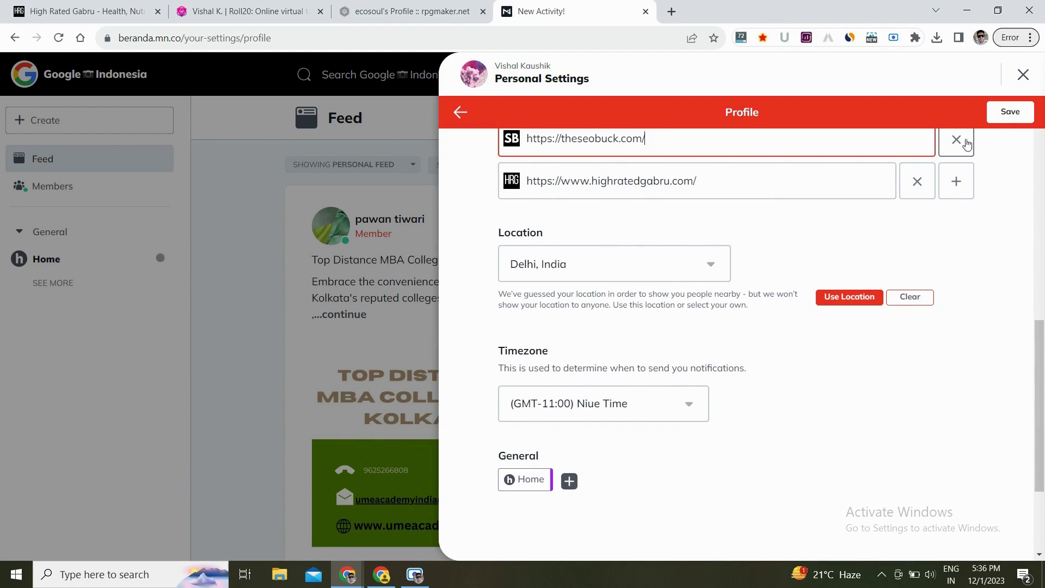
left_click(1001, 113)
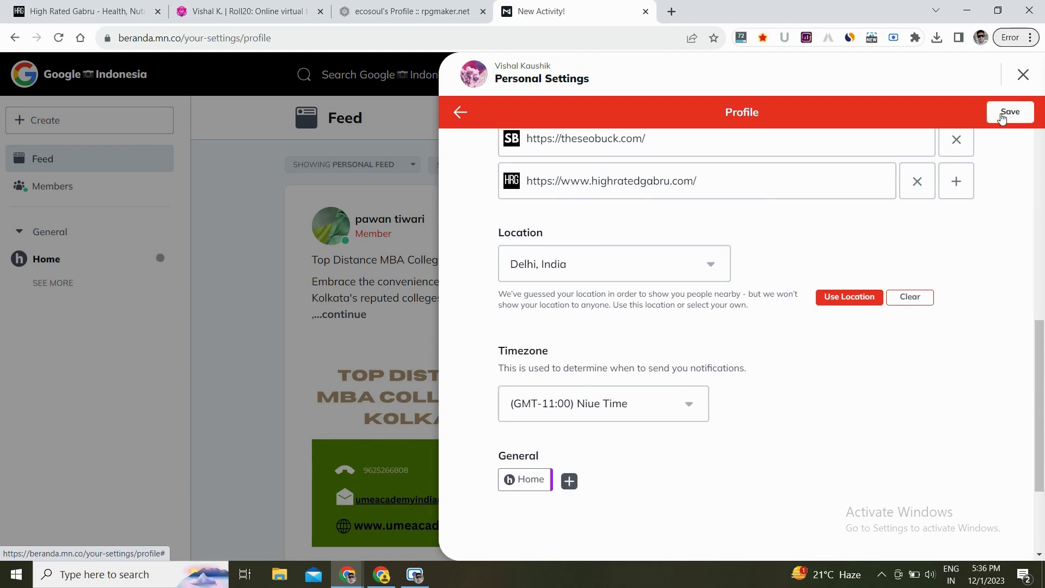
Leave the profile editor without saving and close the personal settings
left_click(1023, 79)
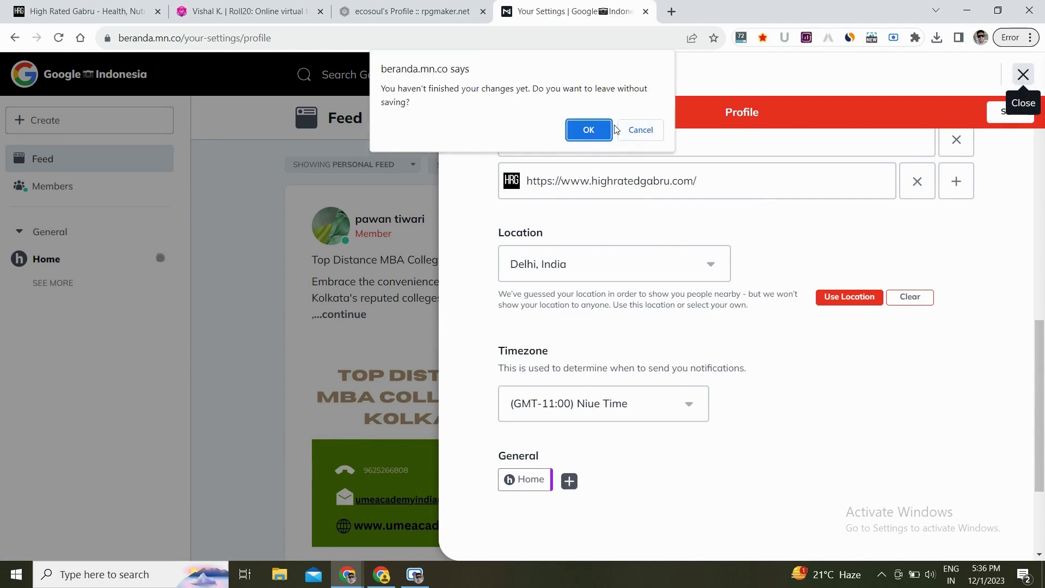
left_click(648, 140)
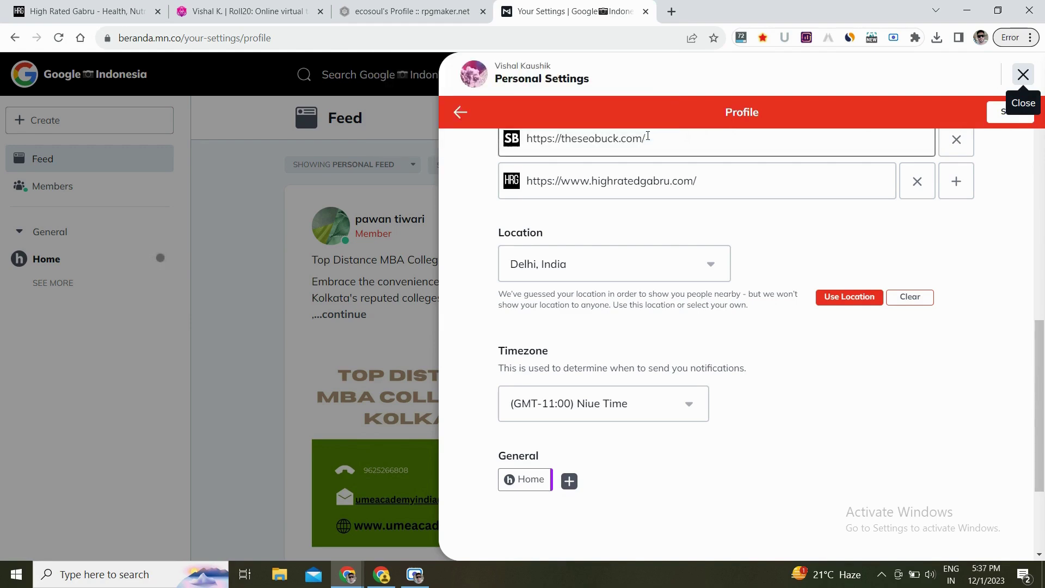
left_click(1023, 78)
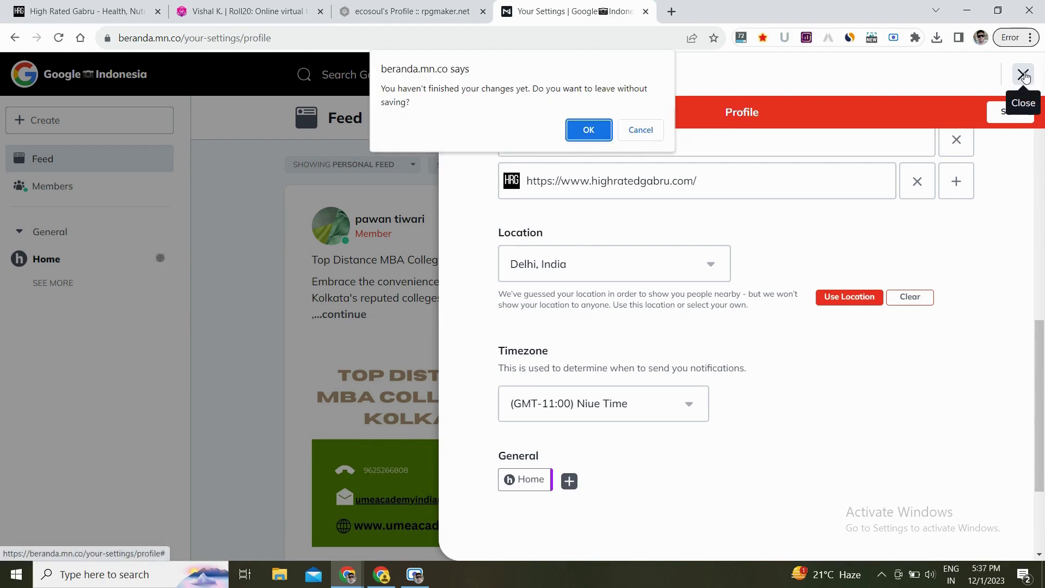
left_click(626, 130)
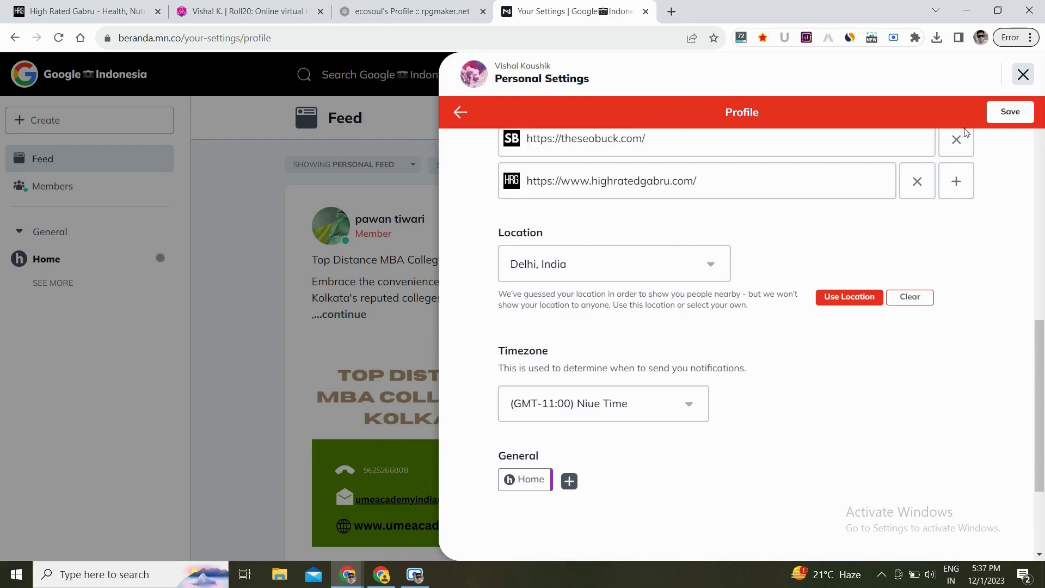
left_click(460, 113)
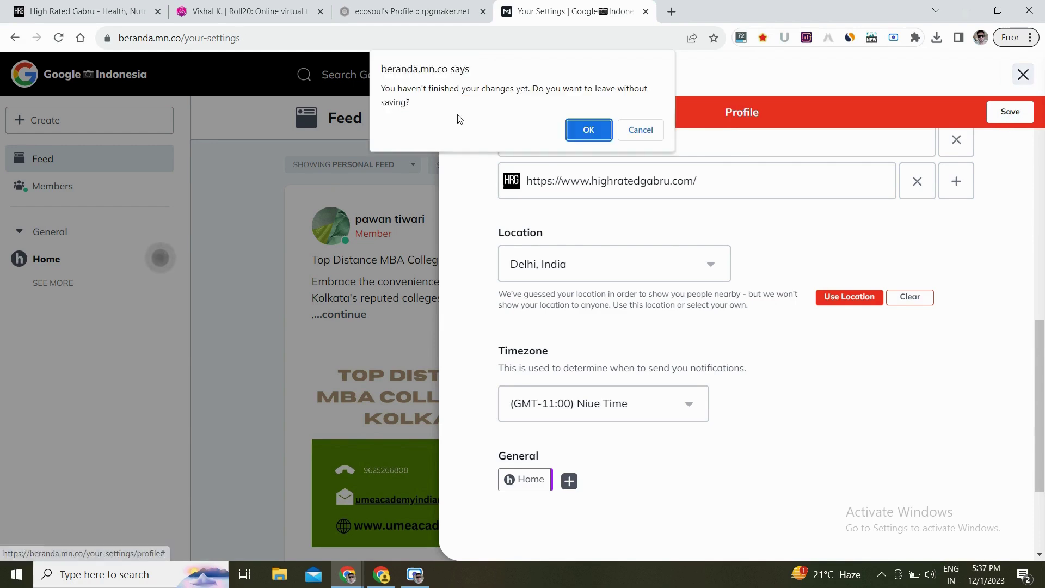
left_click(587, 130)
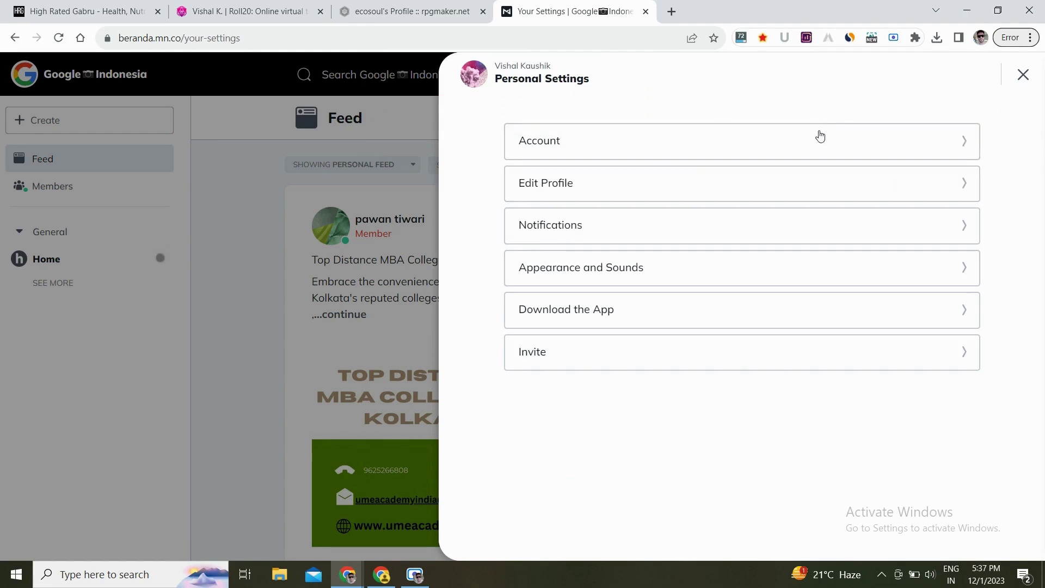
left_click(1022, 75)
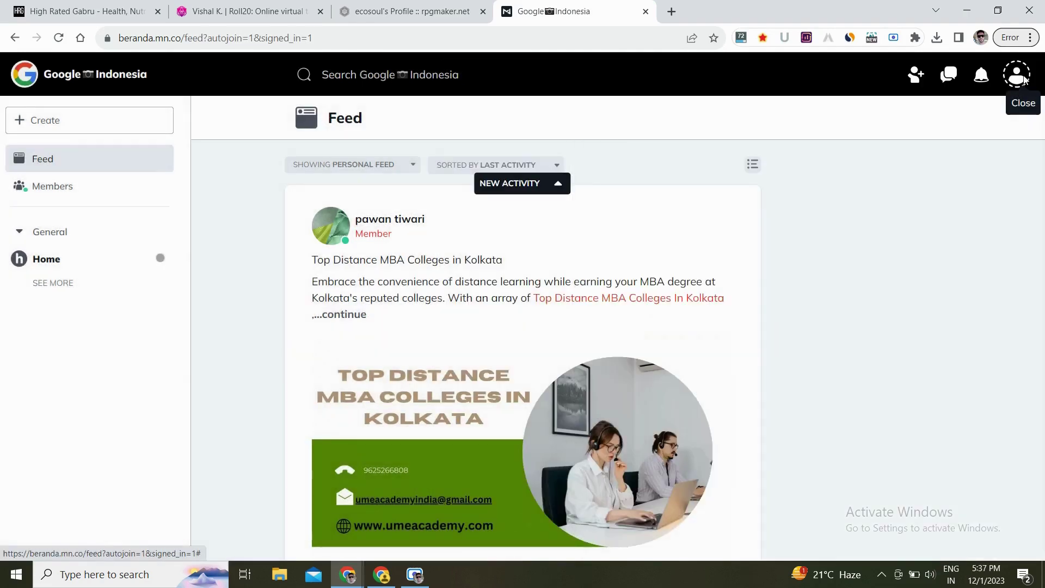
View the member profile, inspect the HTML code of its The SEO Buck personal link, and open the linked site
left_click(1004, 75)
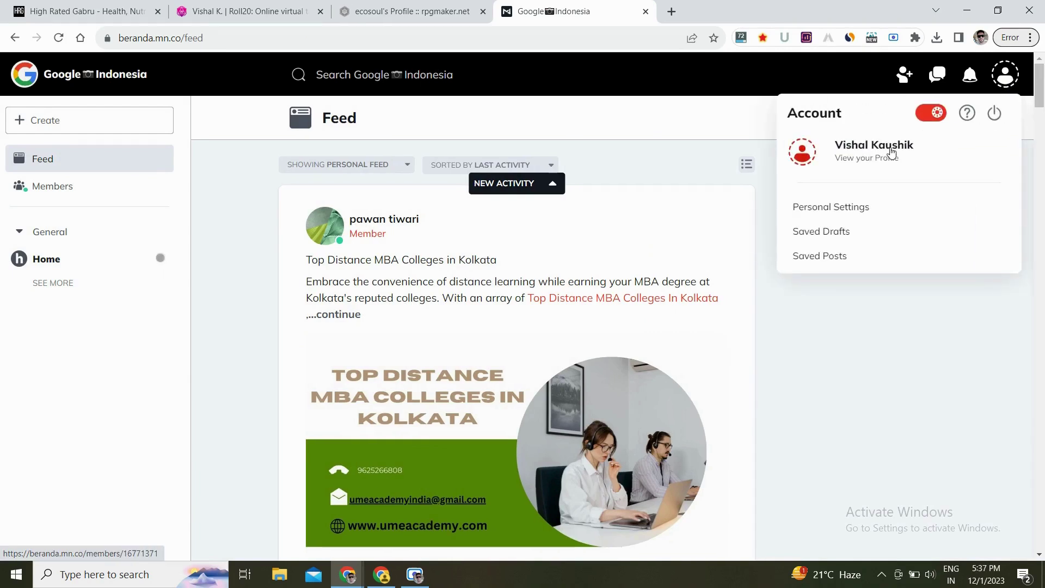
left_click(876, 158)
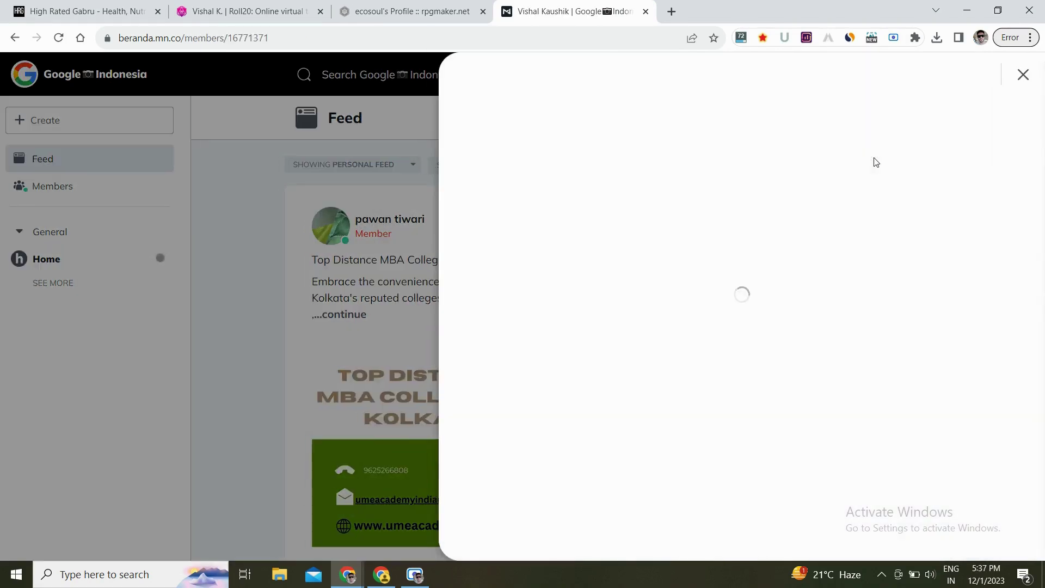
scroll(854, 349, "down", 3)
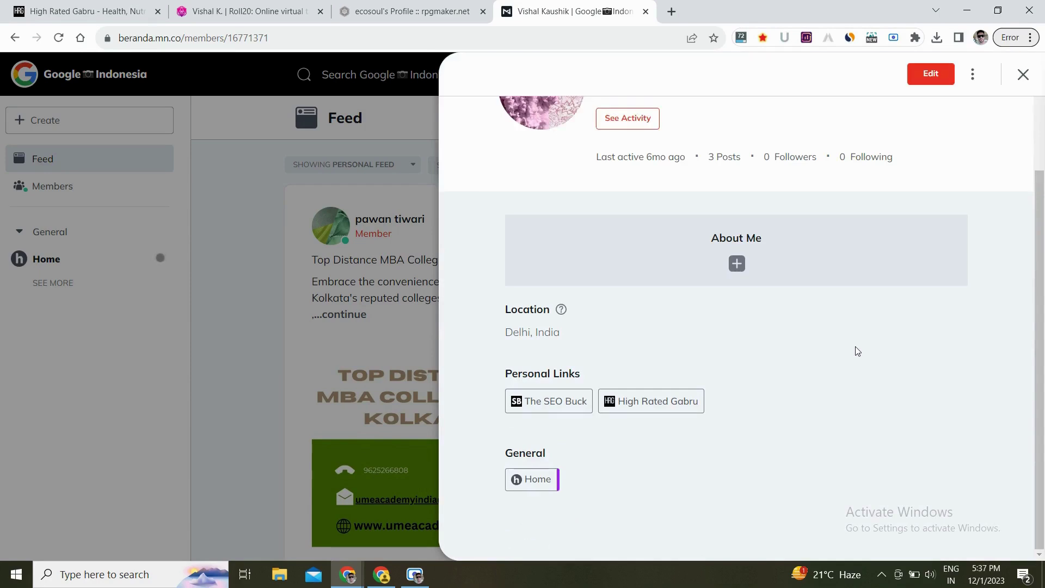
right_click(571, 401)
left_click(614, 530)
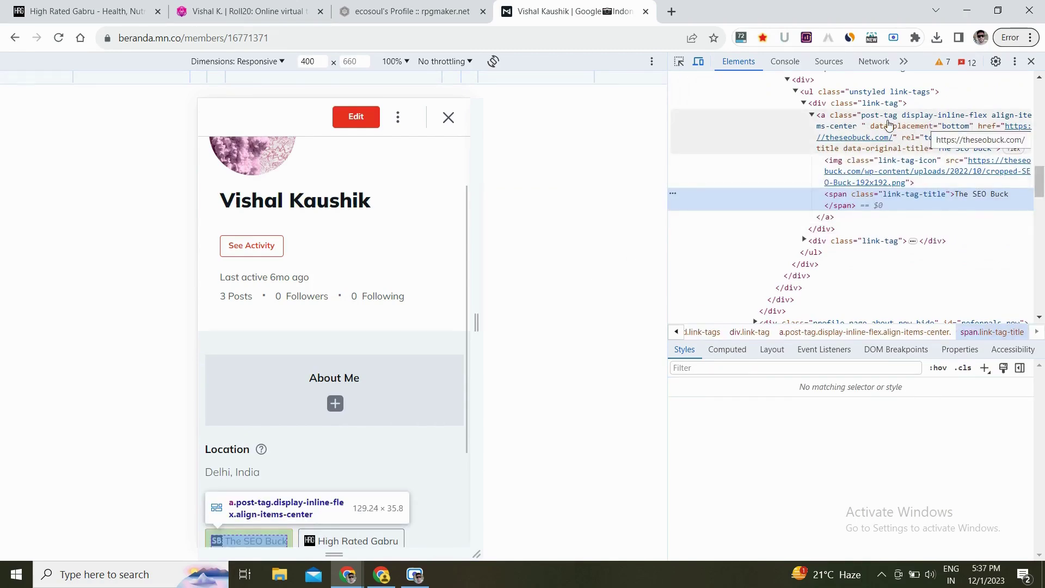
left_click(1009, 126)
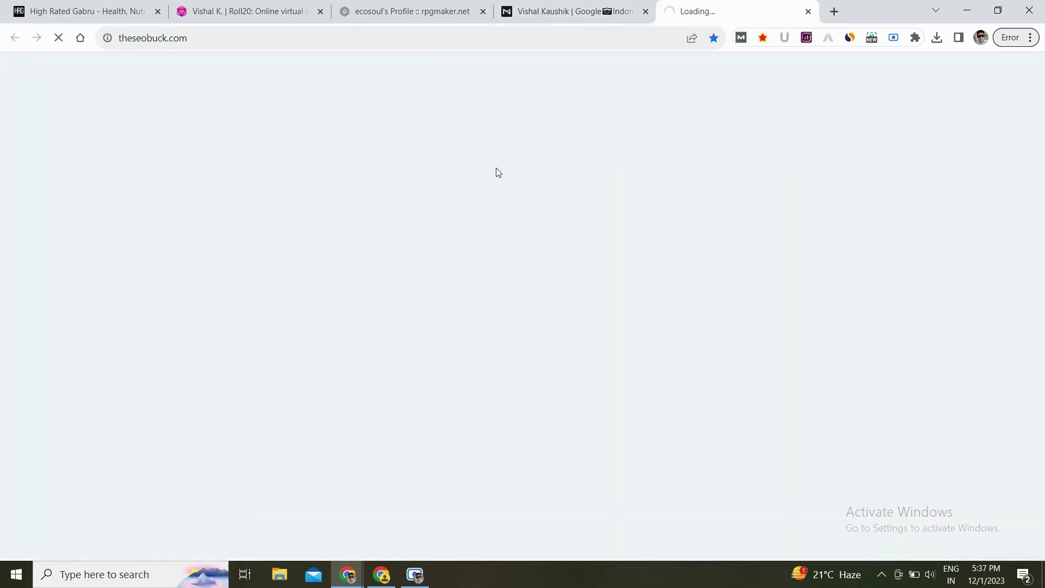